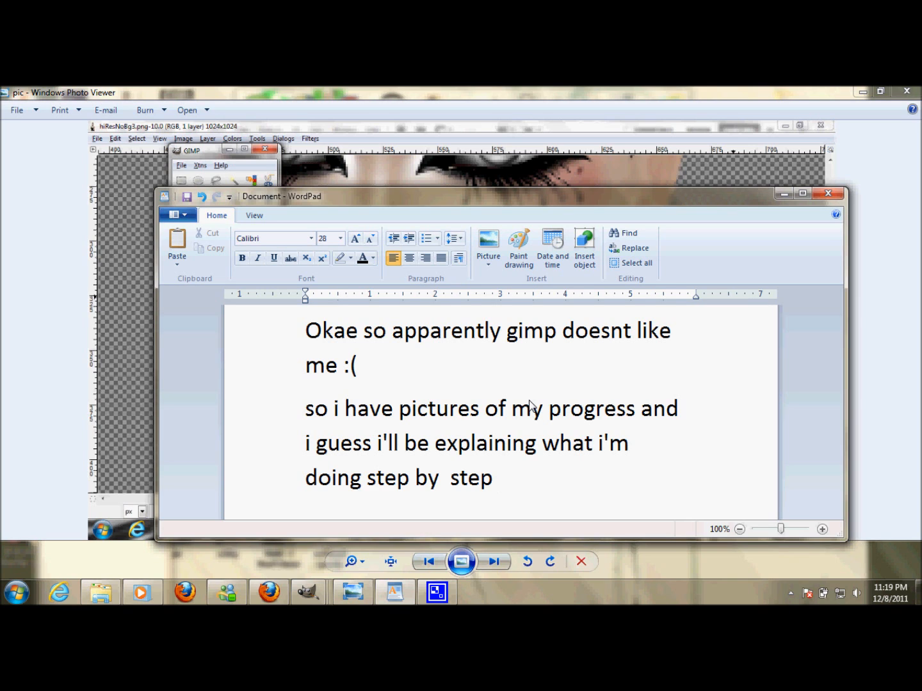
- Select the intro note text in the WordPad document and minimize the WordPad window
{"action": "left_click_drag", "start_coordinate": [289, 337], "coordinate": [512, 371]}
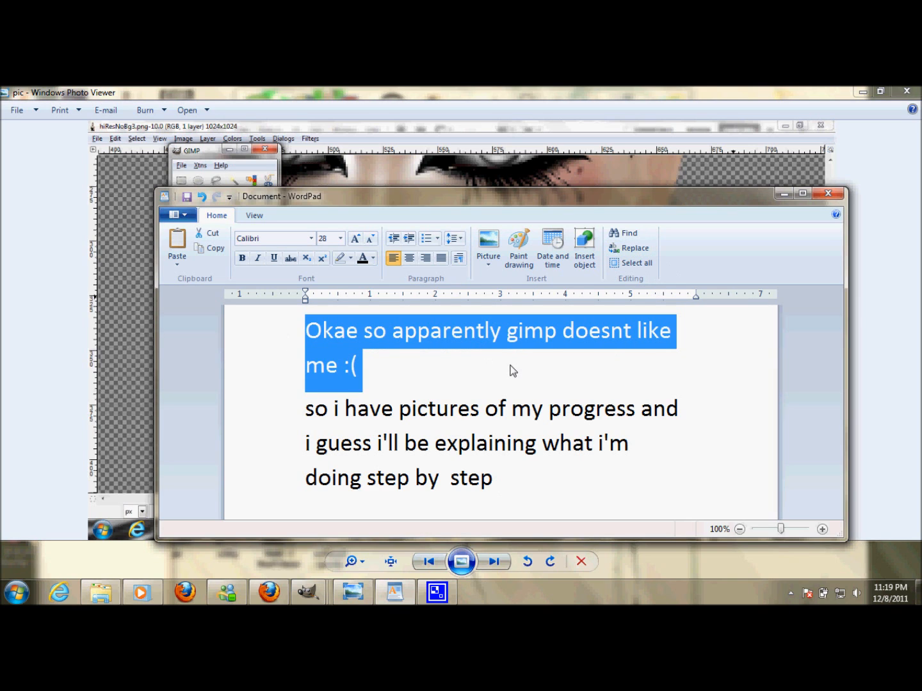
{"action": "left_click_drag", "start_coordinate": [545, 479], "coordinate": [320, 333]}
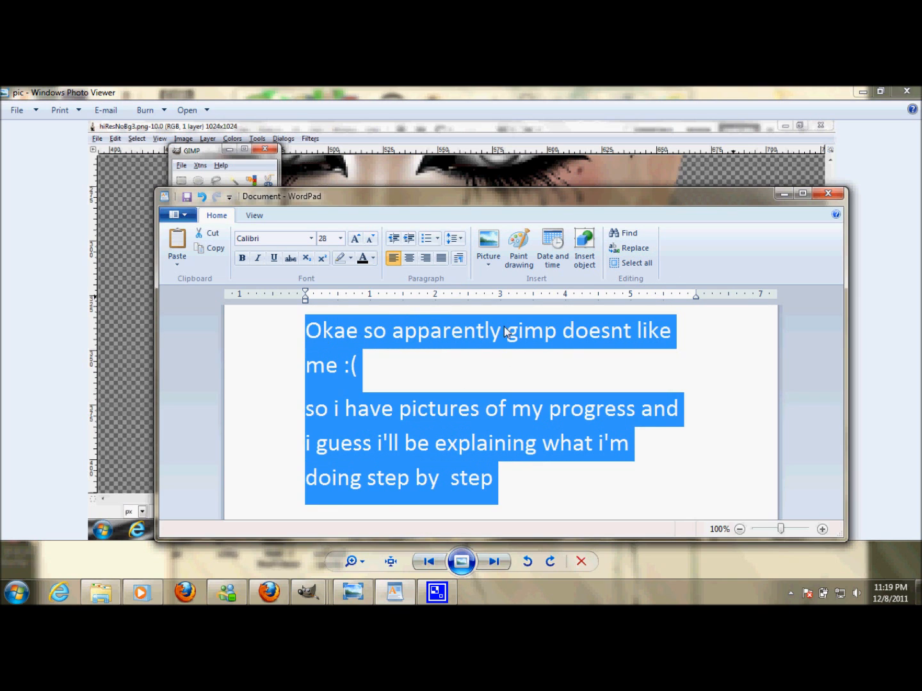
{"action": "left_click", "coordinate": [785, 193]}
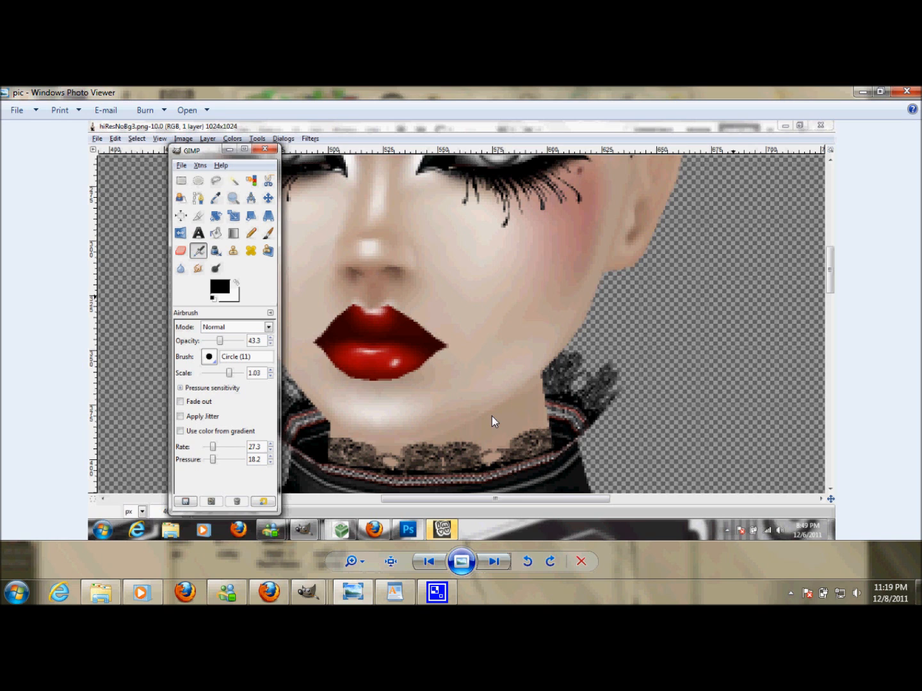
- Step back through the earlier progress screenshots in the photo viewer
{"action": "mouse_move", "coordinate": [386, 592]}
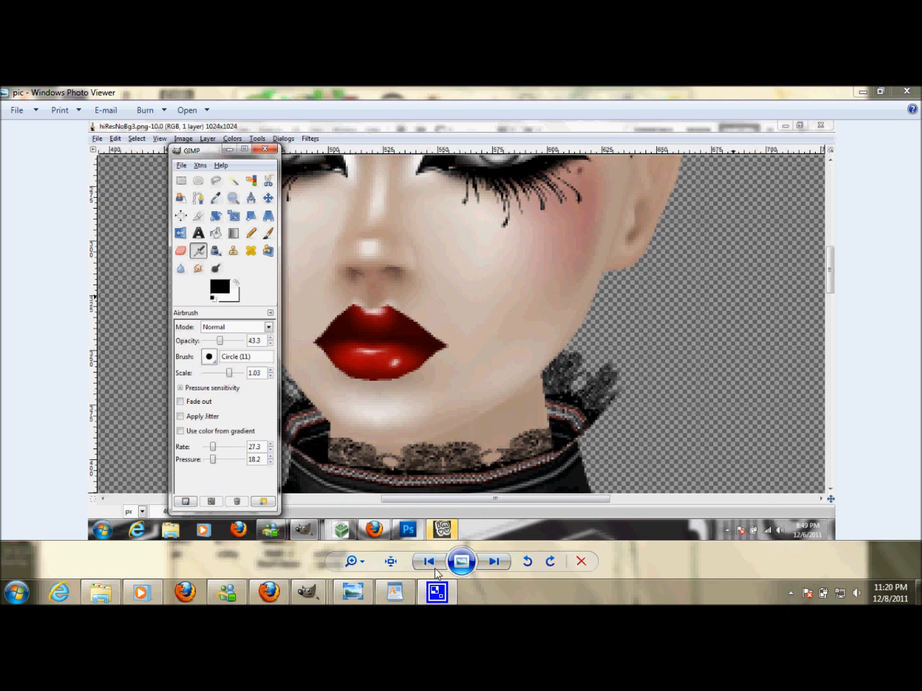
{"action": "left_click", "coordinate": [429, 562]}
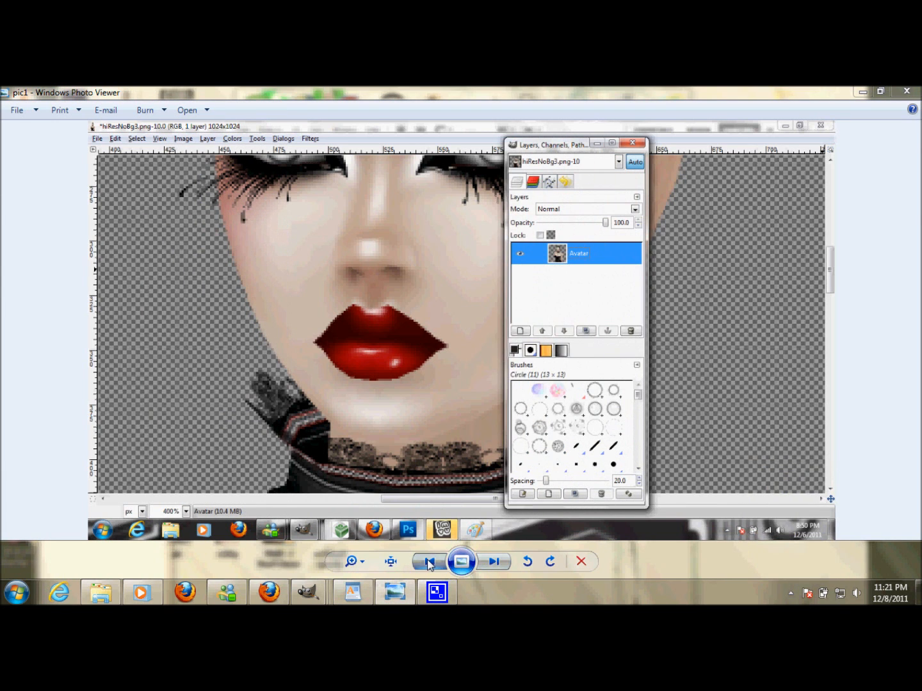
{"action": "left_click", "coordinate": [430, 563]}
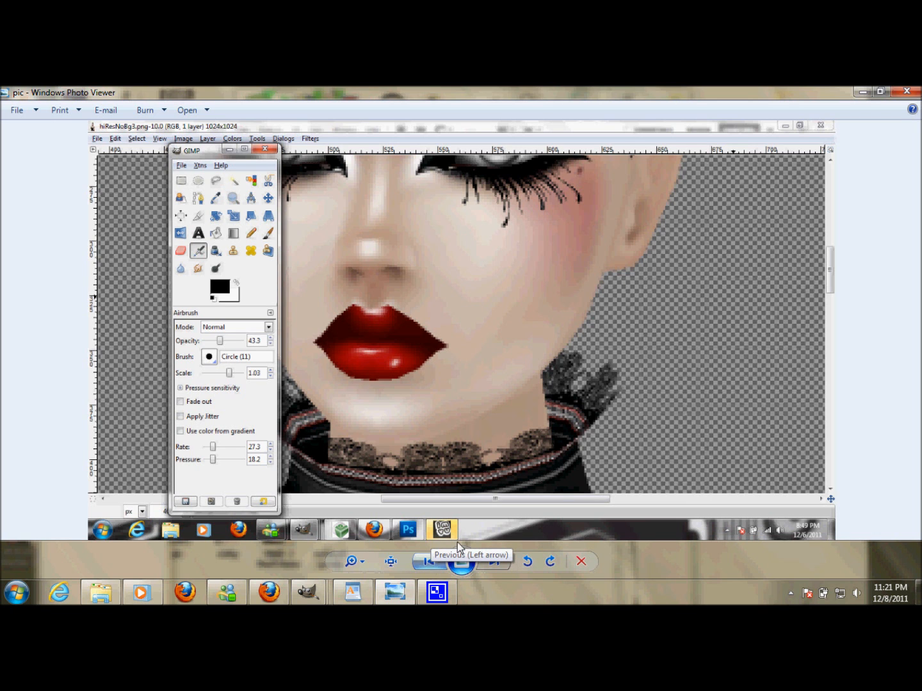
- Open the airbrush settings reference image from the desktop, review it, and close it
{"action": "left_click", "coordinate": [868, 94]}
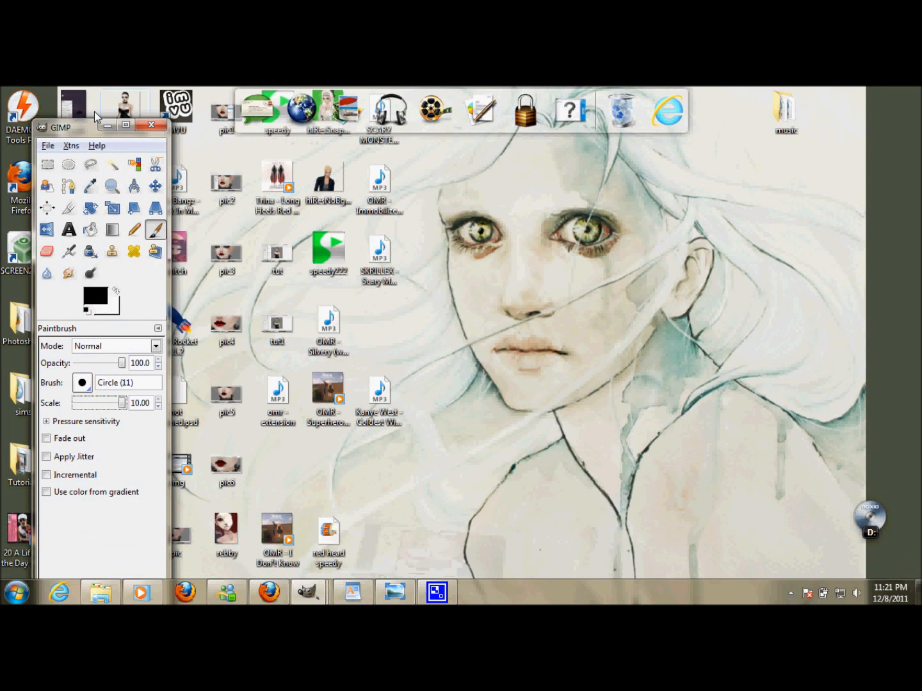
{"action": "double_click", "coordinate": [76, 108]}
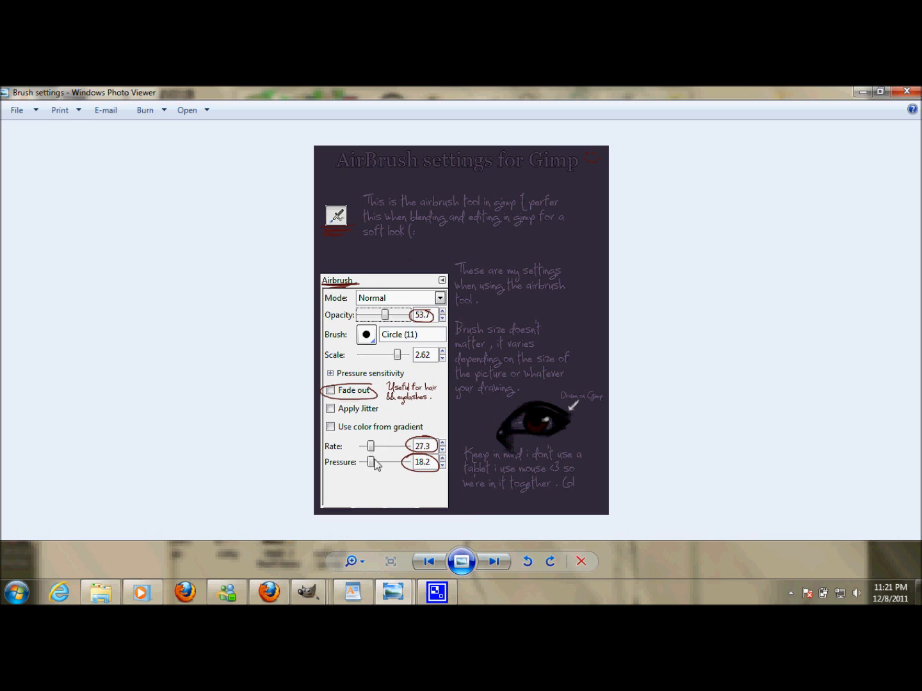
{"action": "left_click", "coordinate": [905, 94]}
- Step forward through the progress pictures pic1 to pic6 in the photo viewer
{"action": "left_click", "coordinate": [399, 593]}
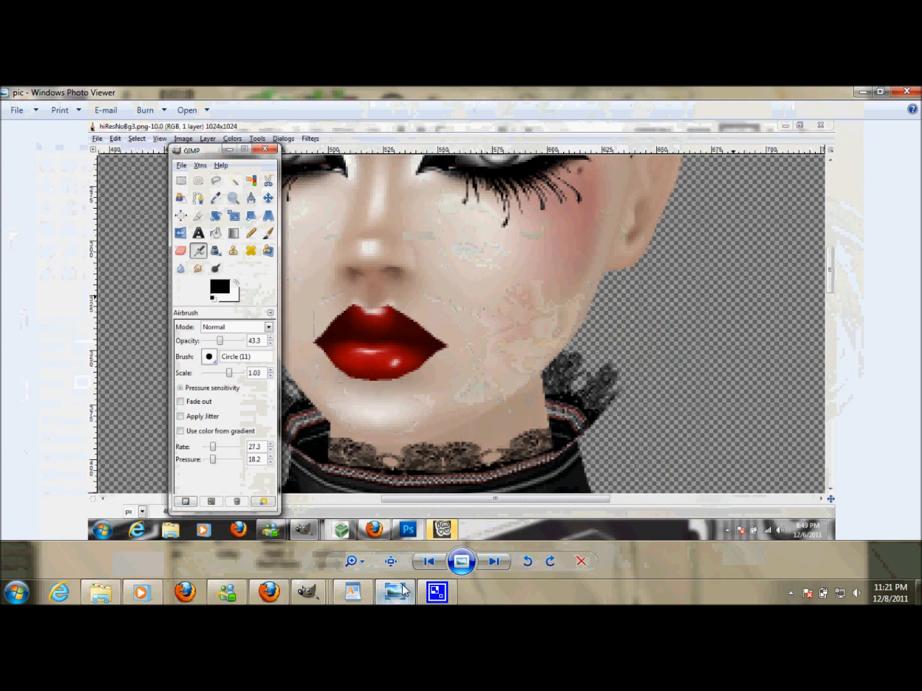
{"action": "mouse_move", "coordinate": [448, 595]}
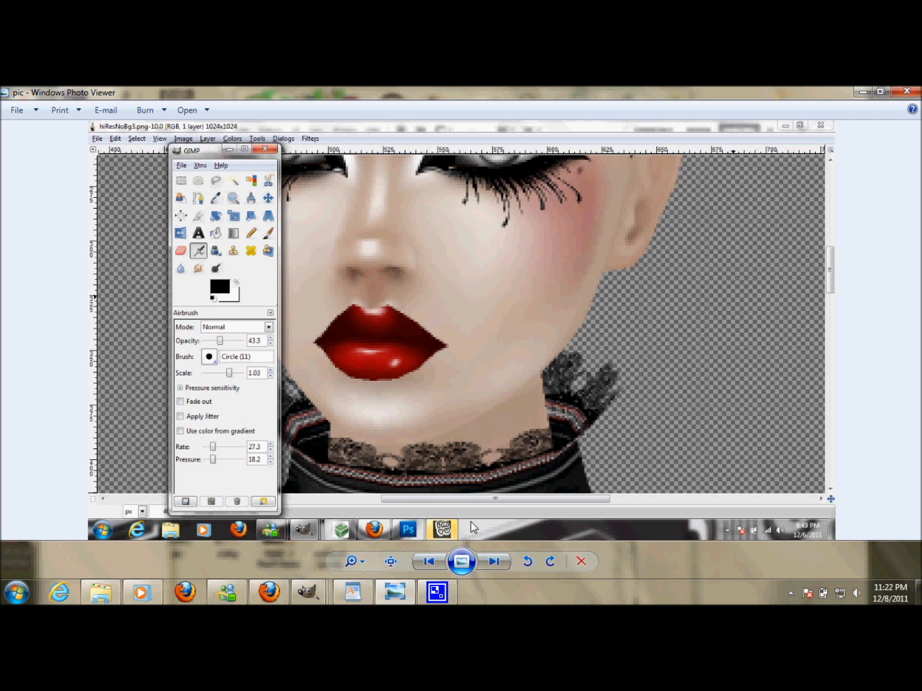
{"action": "left_click", "coordinate": [493, 562]}
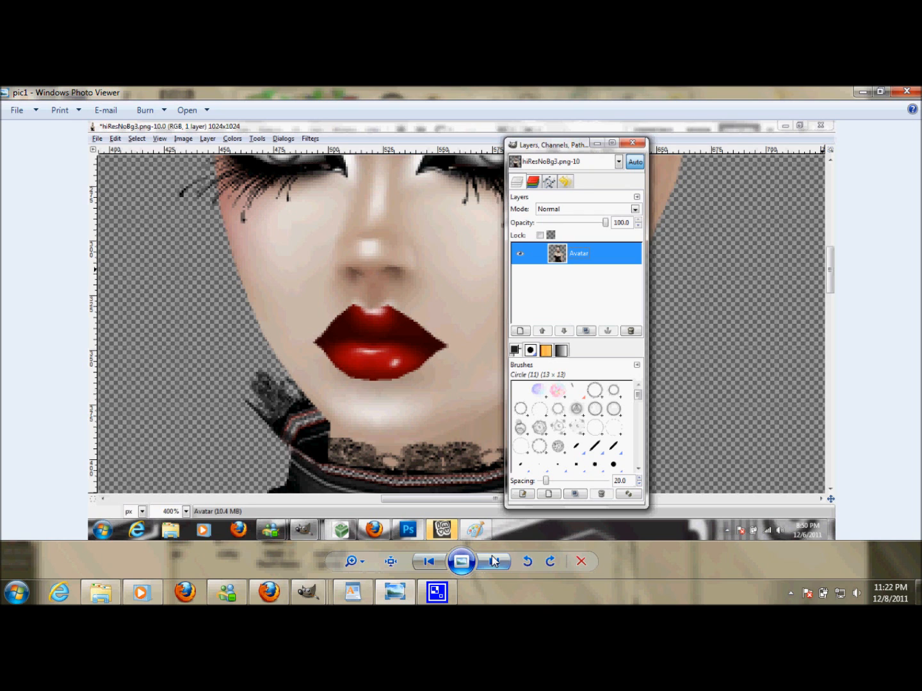
{"action": "left_click", "coordinate": [493, 561]}
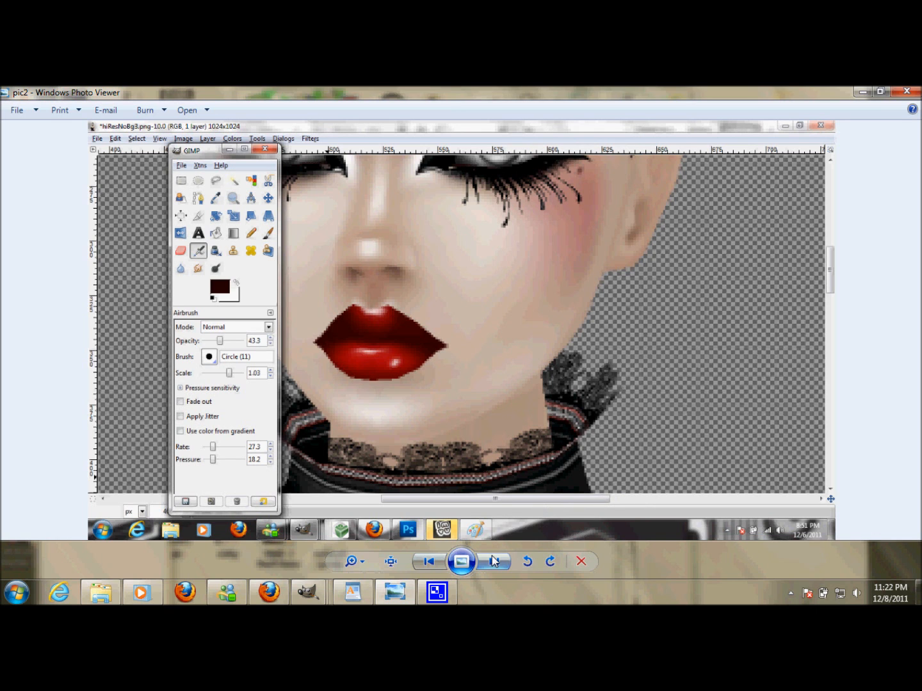
{"action": "left_click", "coordinate": [493, 558]}
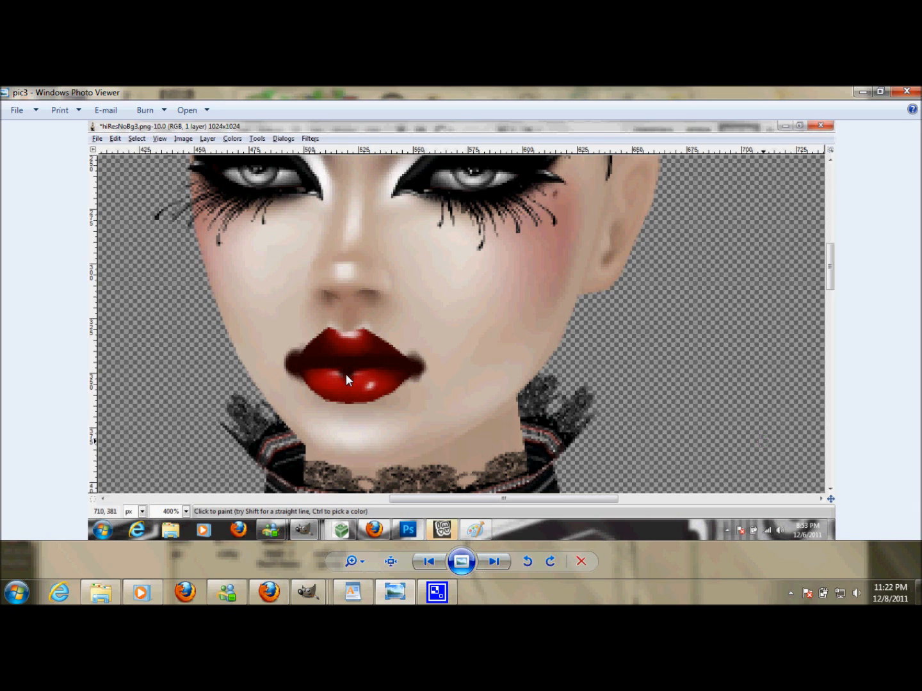
{"action": "left_click", "coordinate": [495, 560]}
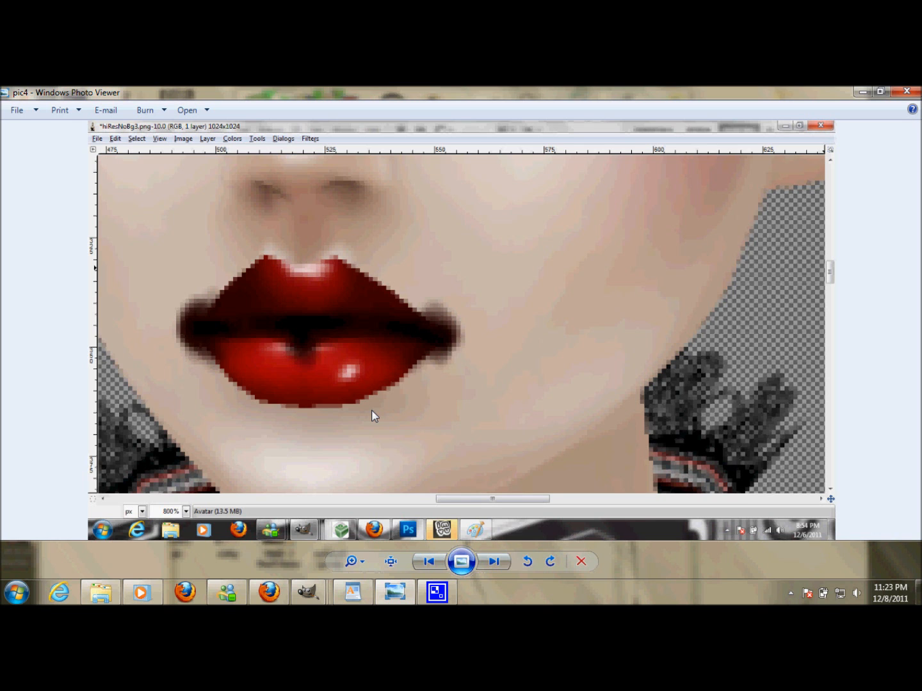
{"action": "left_click", "coordinate": [494, 564]}
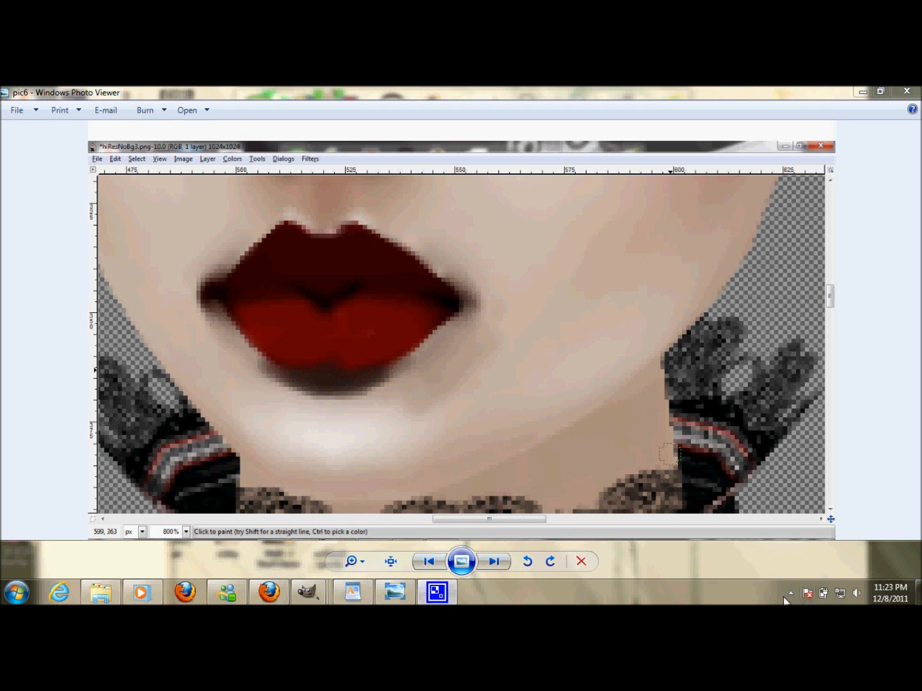
- Switch to GIMP, select the Airbrush with scale 4.24, hide the docks, and airbrush a dark shadow beneath the lower lip
{"action": "left_click", "coordinate": [791, 594]}
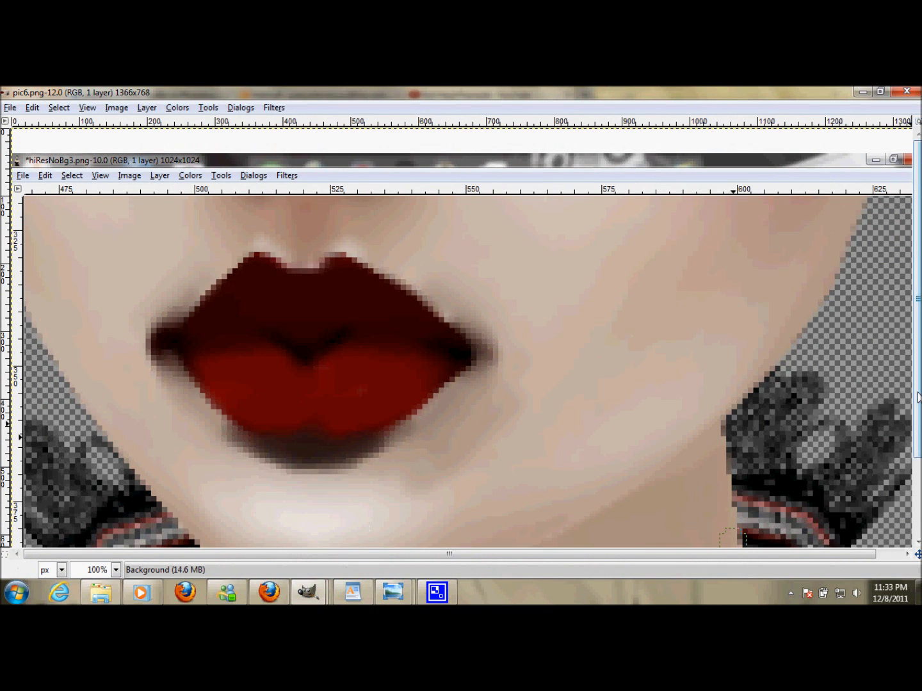
{"action": "left_click_drag", "start_coordinate": [918, 394], "coordinate": [917, 428]}
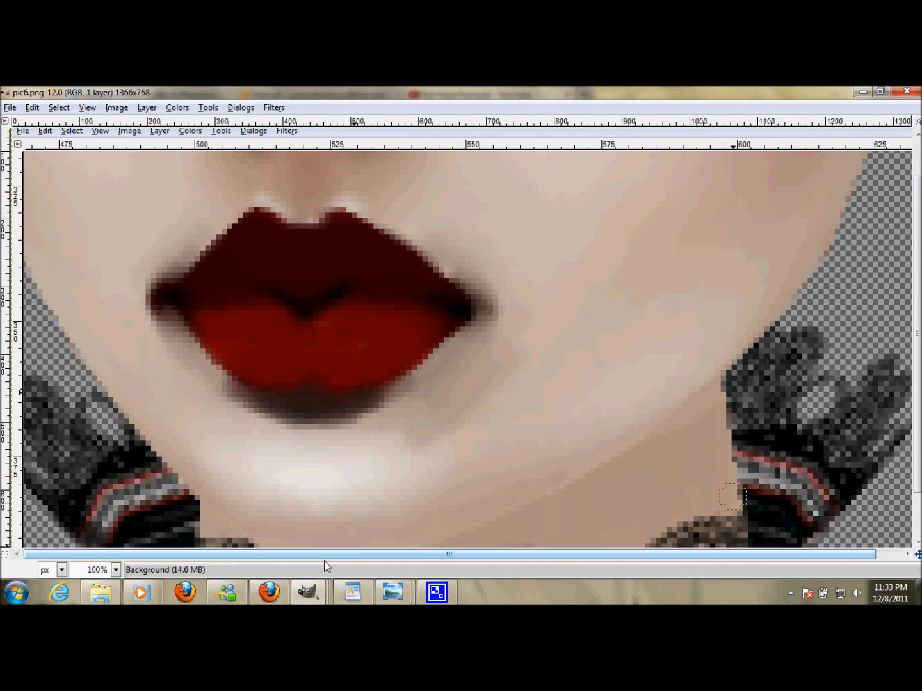
{"action": "mouse_move", "coordinate": [310, 592]}
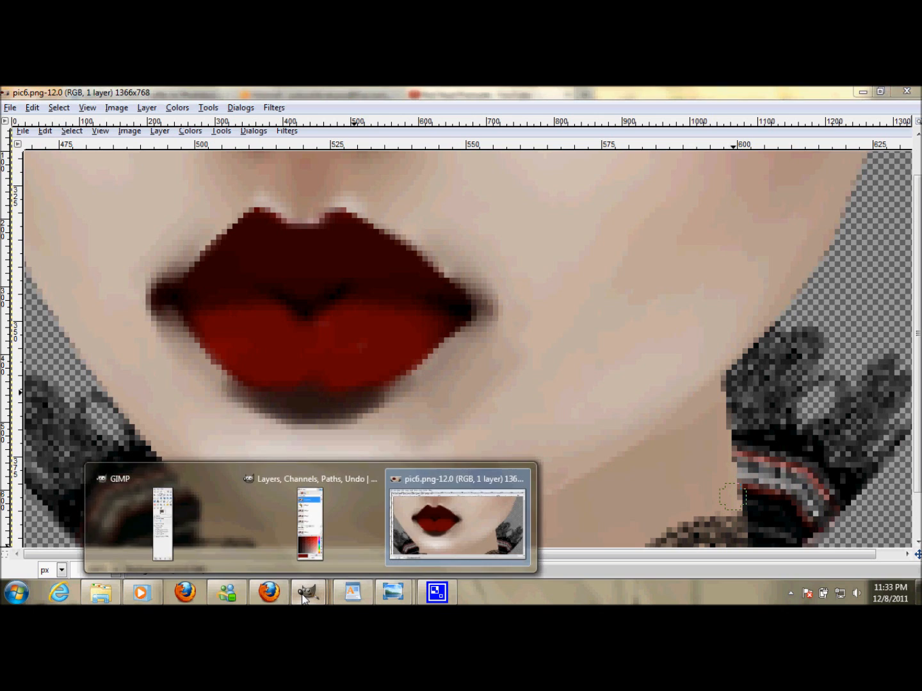
{"action": "left_click", "coordinate": [175, 527]}
{"action": "left_click", "coordinate": [56, 247]}
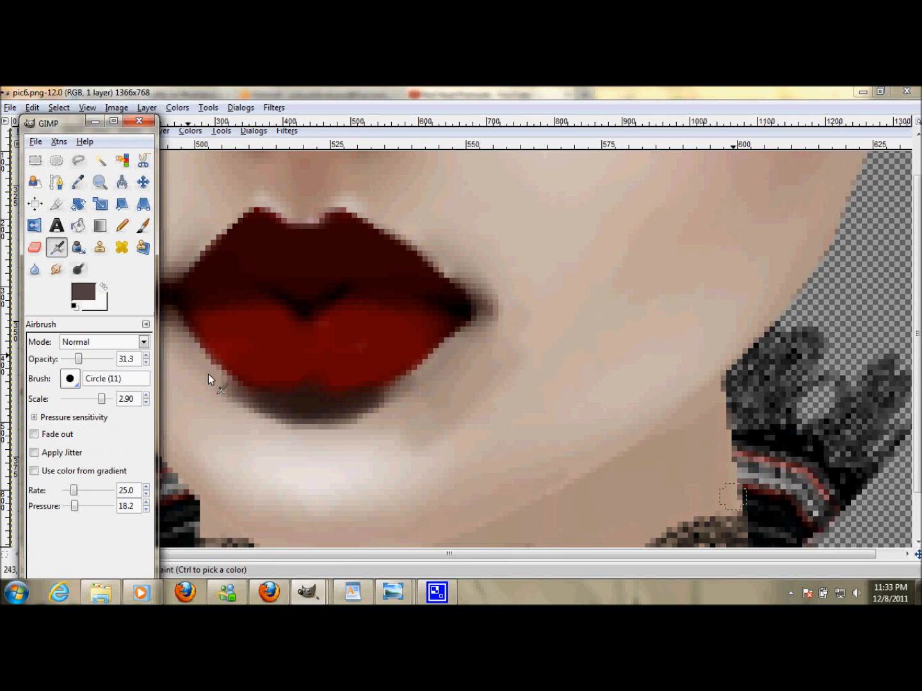
{"action": "left_click", "coordinate": [104, 401]}
{"action": "left_click_drag", "start_coordinate": [106, 404], "coordinate": [108, 402]}
{"action": "left_click", "coordinate": [108, 402]}
{"action": "key", "text": "Tab"}
{"action": "mouse_move", "coordinate": [256, 412]}
{"action": "left_mouse_down"}
{"action": "mouse_move", "coordinate": [372, 416]}
{"action": "mouse_move", "coordinate": [420, 375]}
{"action": "mouse_move", "coordinate": [351, 424]}
{"action": "mouse_move", "coordinate": [314, 436]}
{"action": "mouse_move", "coordinate": [233, 418]}
{"action": "mouse_move", "coordinate": [272, 419]}
{"action": "mouse_move", "coordinate": [217, 382]}
{"action": "mouse_move", "coordinate": [314, 441]}
{"action": "mouse_move", "coordinate": [397, 407]}
{"action": "mouse_move", "coordinate": [368, 441]}
{"action": "left_mouse_up"}
- Pick a skin tone just below the lower lip as the foreground colour with the Color Picker
{"action": "mouse_move", "coordinate": [308, 592]}
{"action": "left_click", "coordinate": [164, 521]}
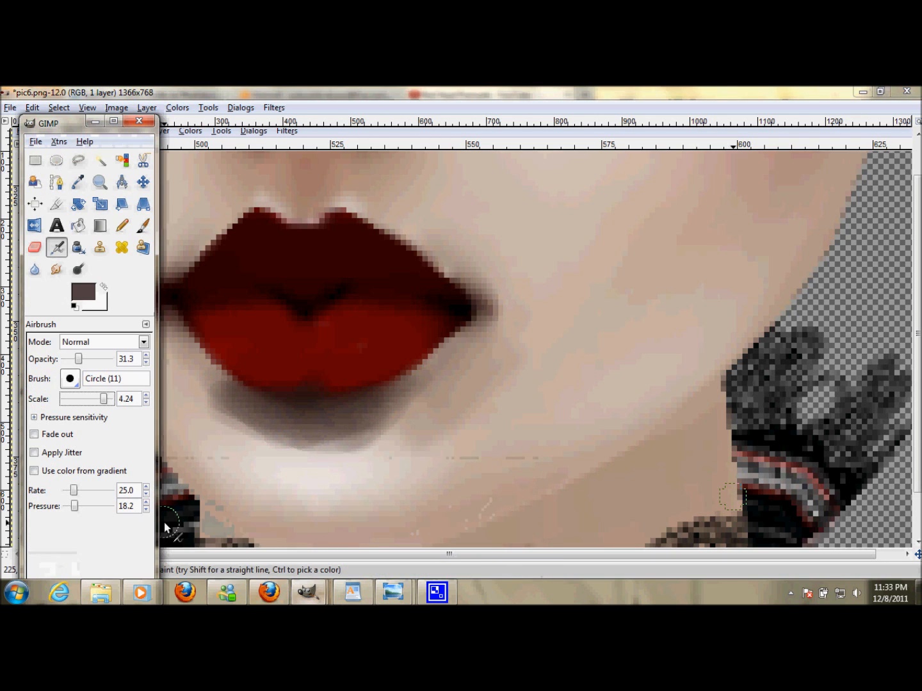
{"action": "left_click", "coordinate": [78, 182]}
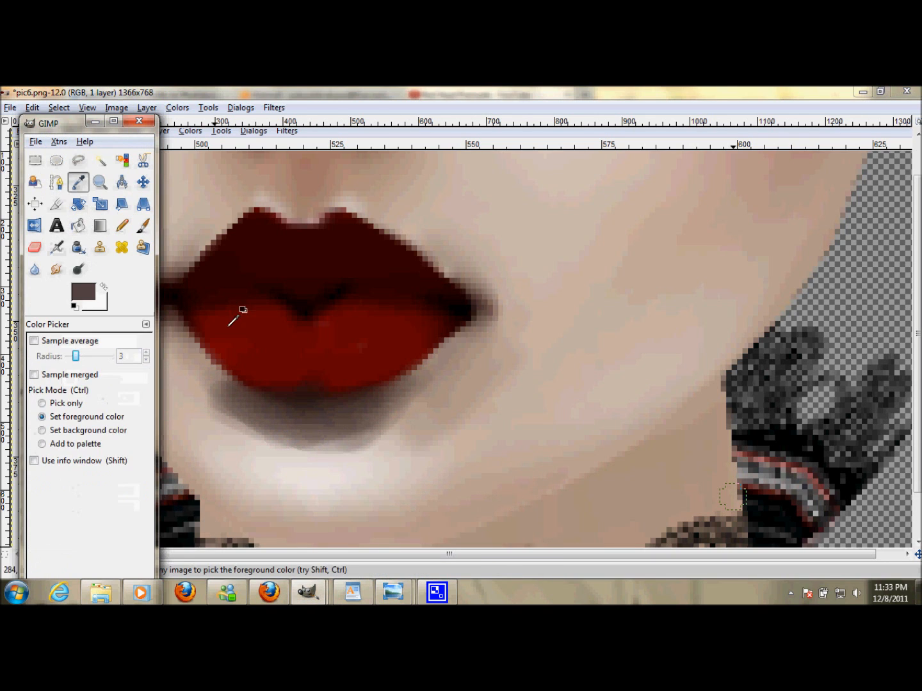
{"action": "left_click", "coordinate": [335, 445]}
- Return to the Airbrush, raise its scale to 5.39, and blend the skin tone over the shadow under the lower lip
{"action": "mouse_move", "coordinate": [309, 592]}
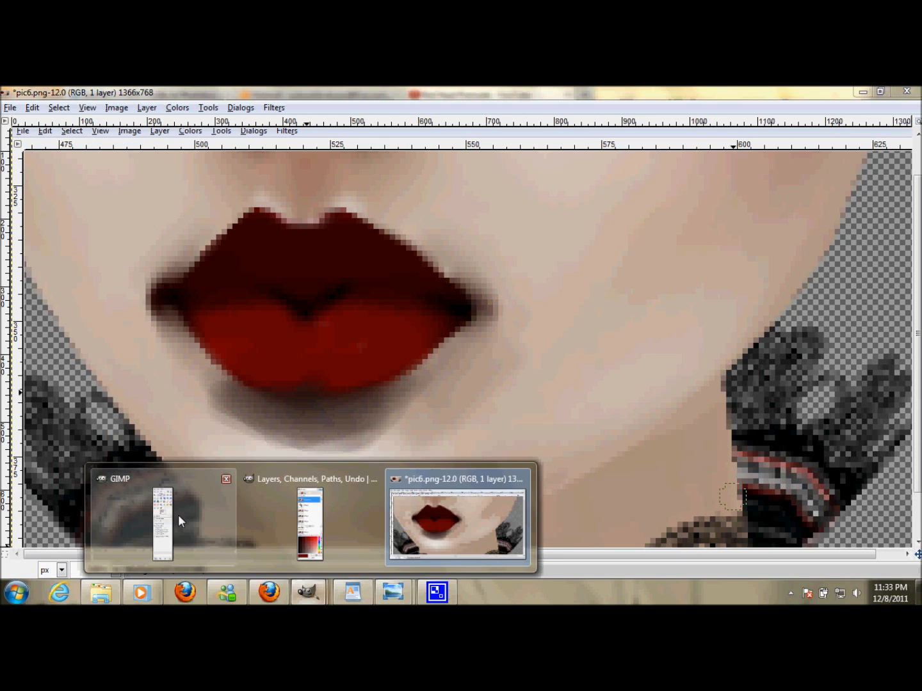
{"action": "left_click", "coordinate": [178, 516]}
{"action": "left_click", "coordinate": [56, 247]}
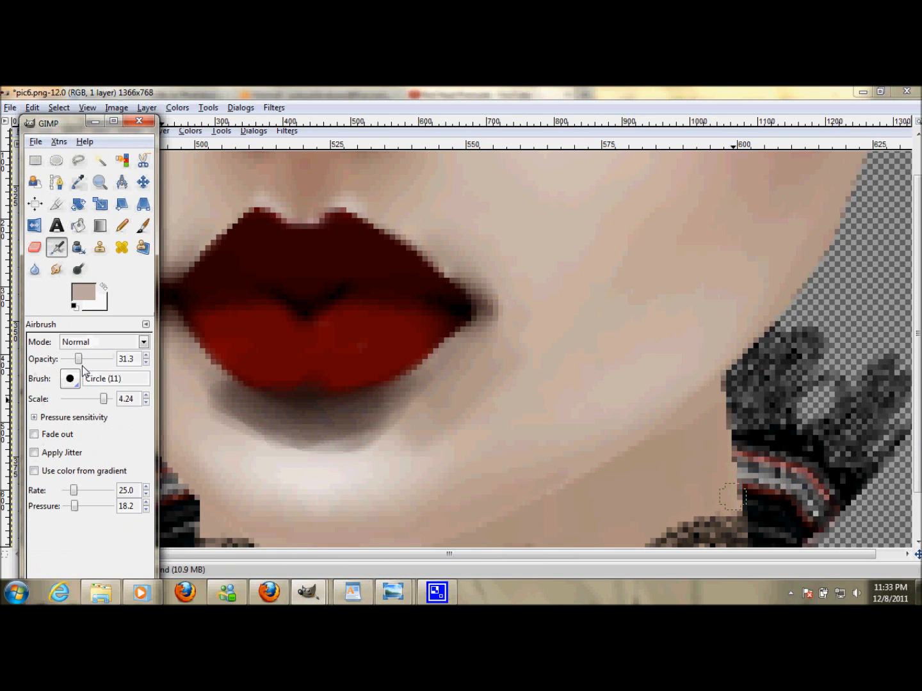
{"action": "left_click_drag", "start_coordinate": [104, 398], "coordinate": [107, 399]}
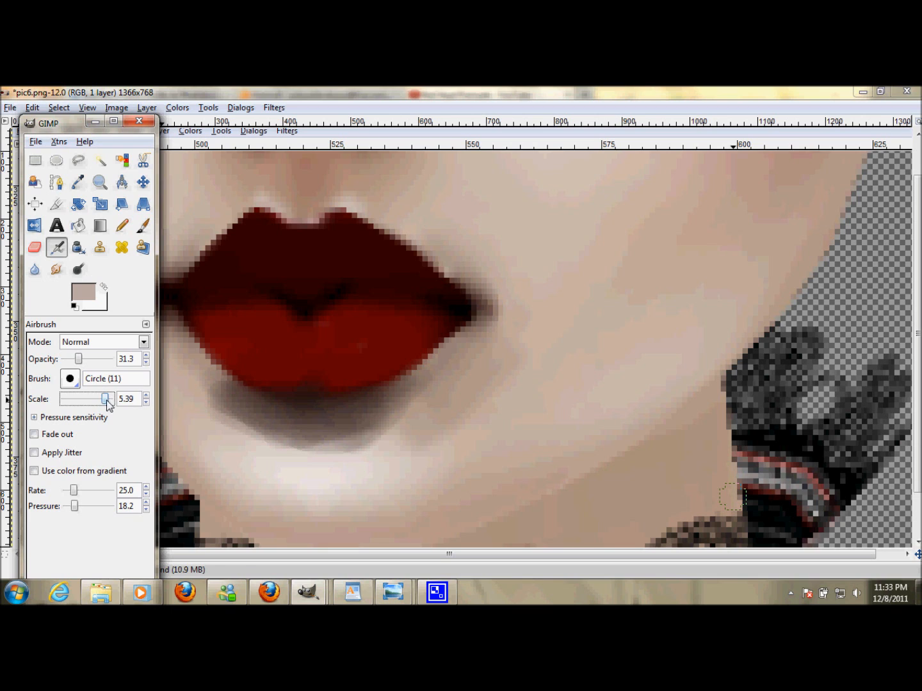
{"action": "left_click", "coordinate": [228, 417]}
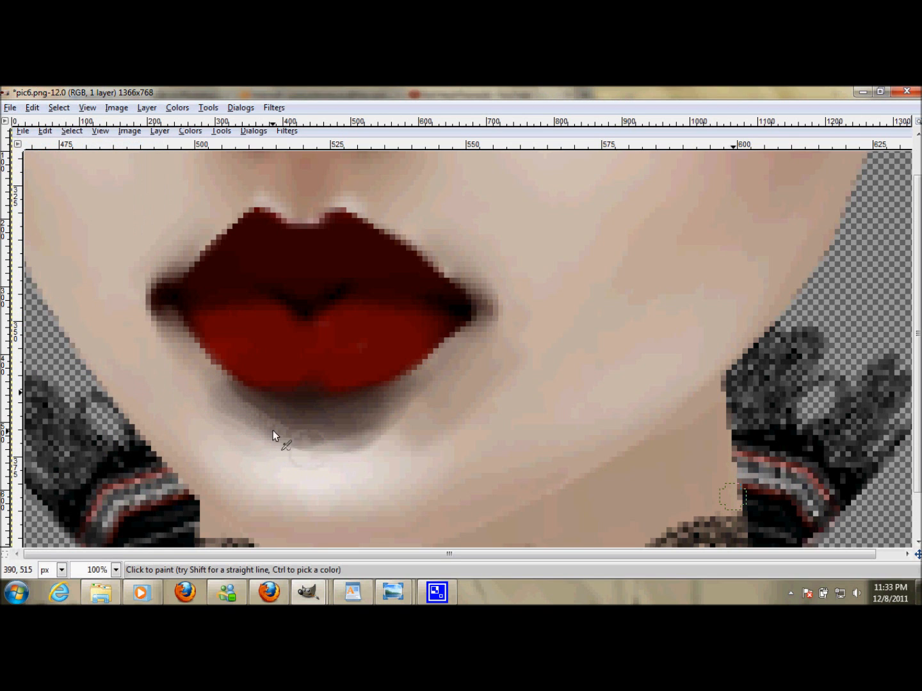
{"action": "mouse_move", "coordinate": [411, 410]}
{"action": "left_mouse_down"}
{"action": "mouse_move", "coordinate": [337, 429]}
{"action": "mouse_move", "coordinate": [252, 408]}
{"action": "mouse_move", "coordinate": [389, 436]}
{"action": "mouse_move", "coordinate": [349, 433]}
{"action": "left_mouse_up"}
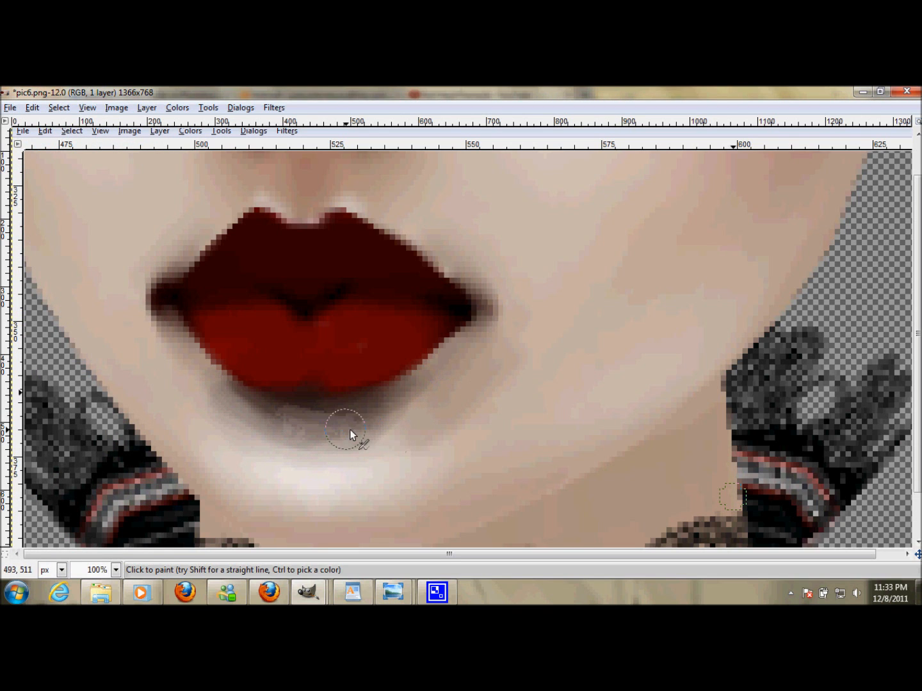
{"action": "mouse_move", "coordinate": [256, 434]}
{"action": "left_mouse_down"}
{"action": "mouse_move", "coordinate": [213, 407]}
{"action": "mouse_move", "coordinate": [373, 452]}
{"action": "left_mouse_up"}
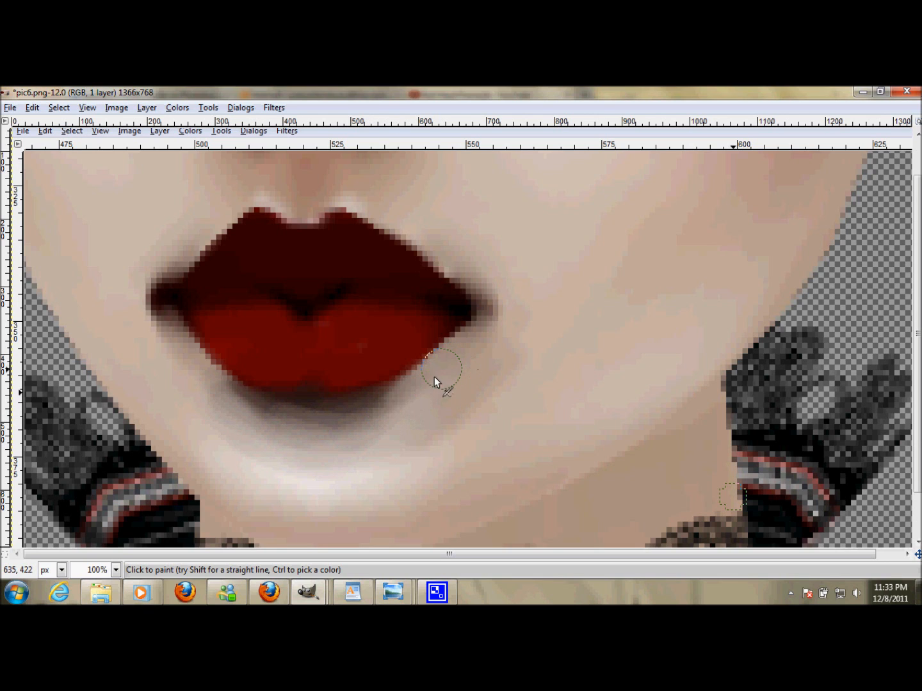
- Pick the shadow colour directly under the lower lip as the foreground colour with the Color Picker
{"action": "mouse_move", "coordinate": [308, 593]}
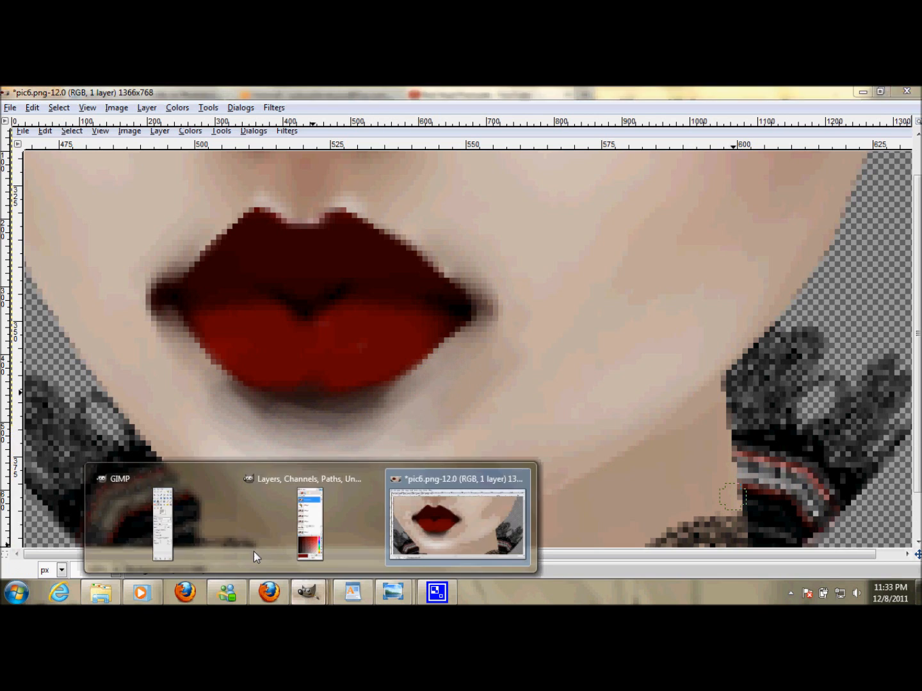
{"action": "left_click", "coordinate": [188, 530]}
{"action": "left_click", "coordinate": [78, 181]}
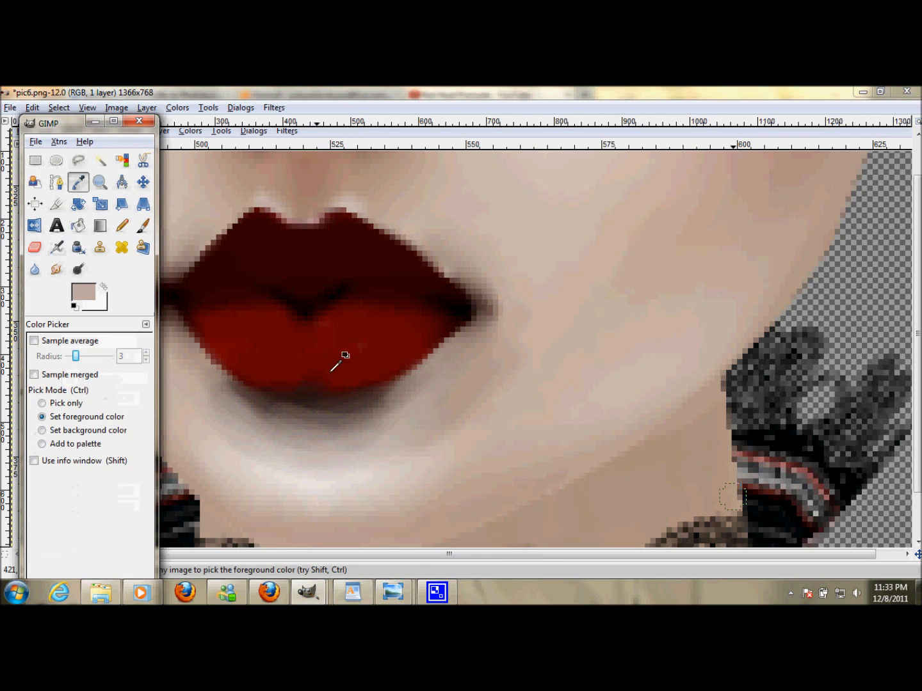
{"action": "left_click", "coordinate": [295, 406]}
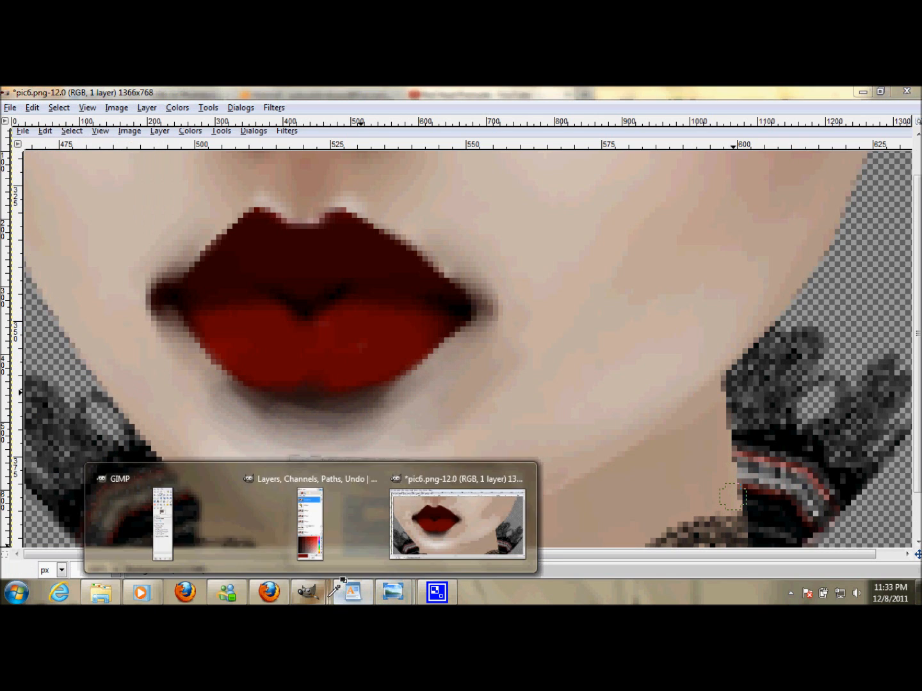
- Return to the Airbrush, slightly lower its opacity and scale, and airbrush shadow along the underside of the lower lip
{"action": "left_click", "coordinate": [350, 590]}
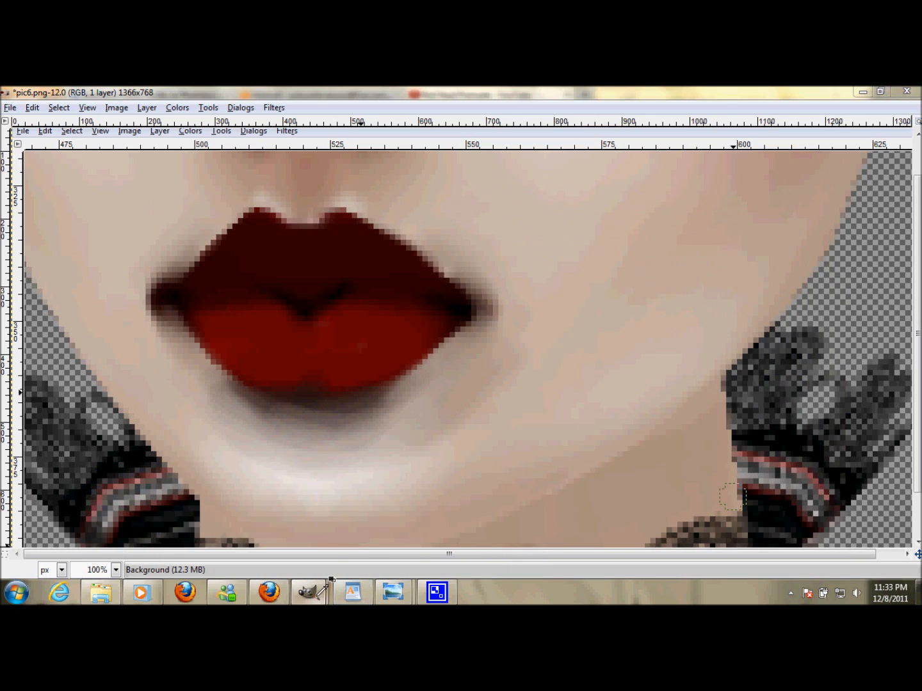
{"action": "mouse_move", "coordinate": [308, 592]}
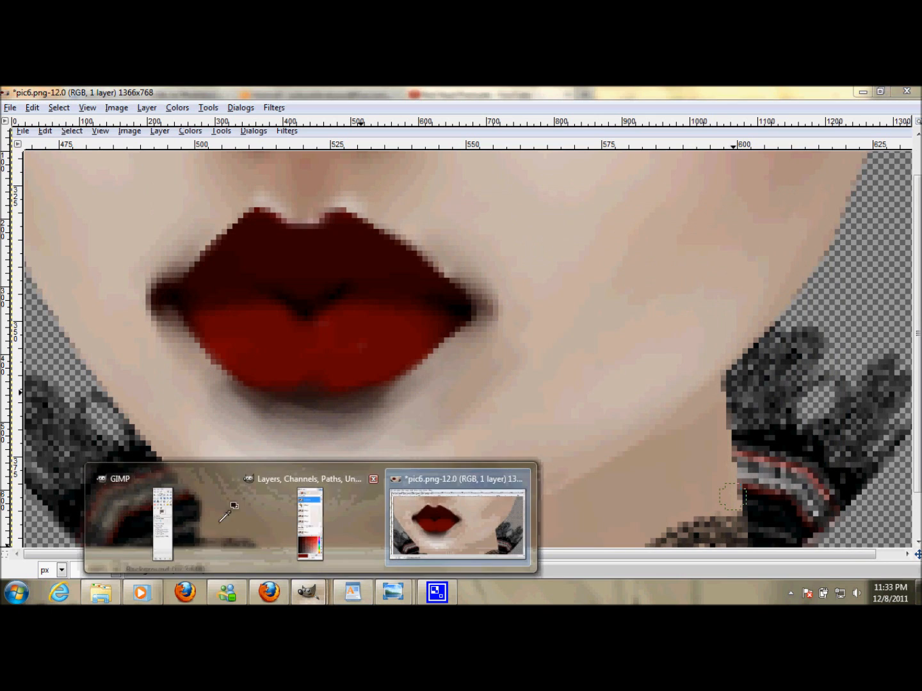
{"action": "left_click", "coordinate": [172, 519]}
{"action": "left_click", "coordinate": [56, 247]}
{"action": "left_click_drag", "start_coordinate": [80, 359], "coordinate": [76, 359]}
{"action": "left_click_drag", "start_coordinate": [104, 399], "coordinate": [101, 399]}
{"action": "left_click", "coordinate": [253, 403]}
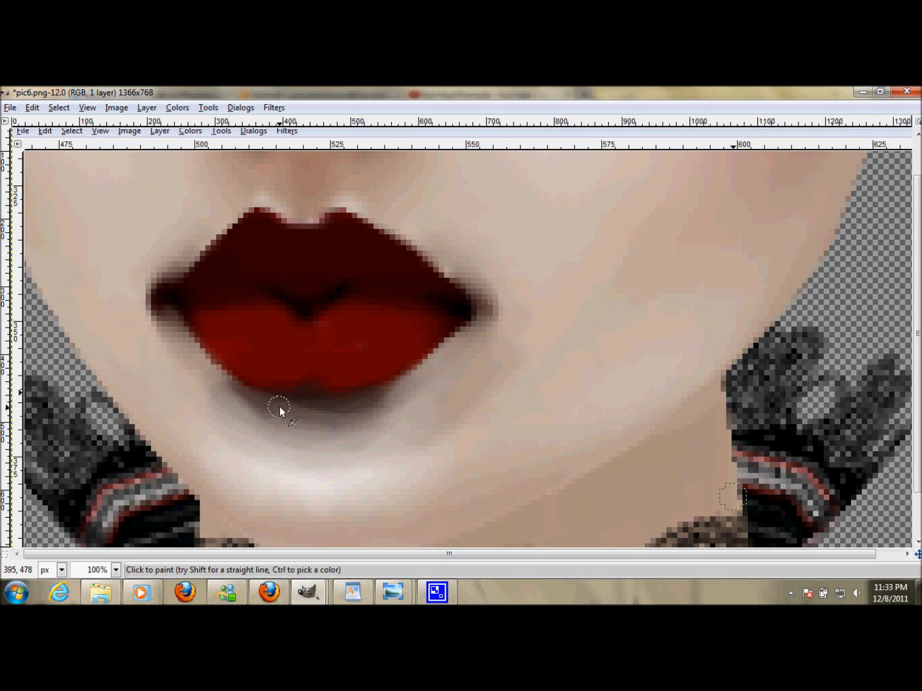
{"action": "left_click_drag", "start_coordinate": [313, 409], "coordinate": [391, 386]}
{"action": "left_click_drag", "start_coordinate": [268, 402], "coordinate": [320, 401]}
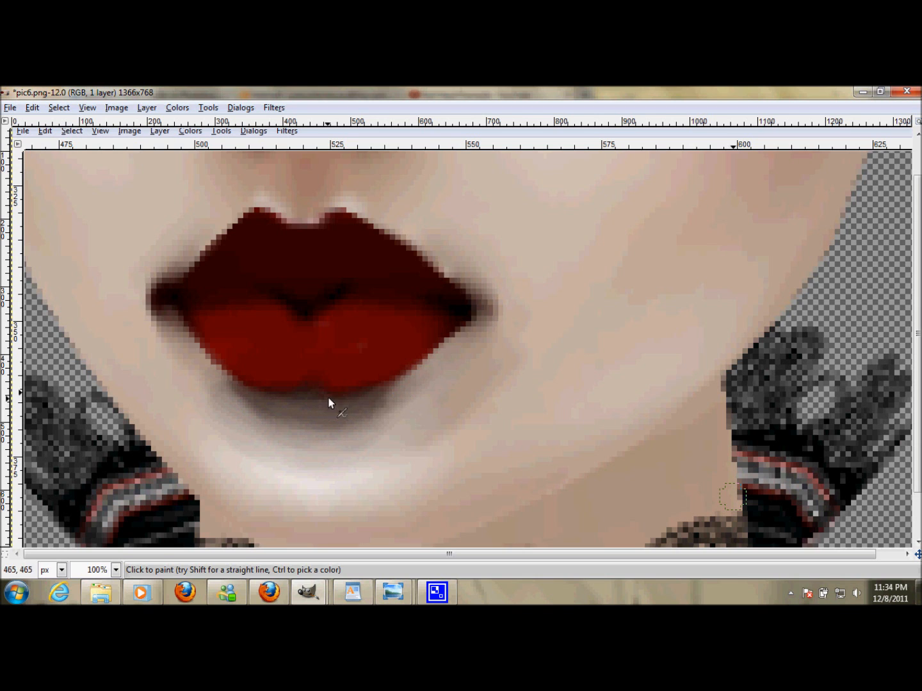
{"action": "scroll", "coordinate": [103, 571], "scroll_direction": "down", "scroll_amount": 1}
{"action": "scroll", "coordinate": [103, 572], "scroll_direction": "down", "scroll_amount": 3}
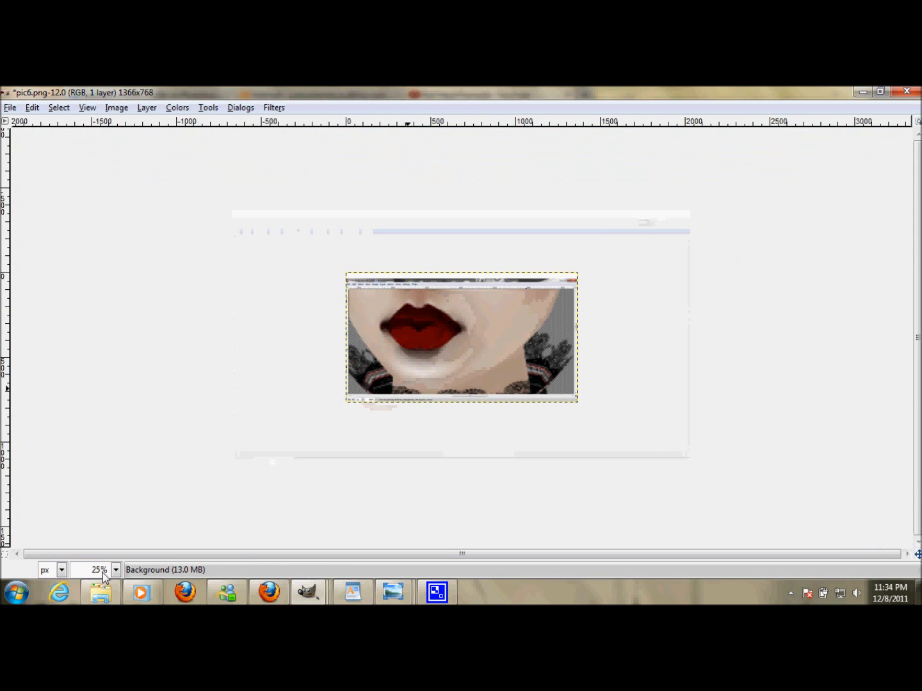
{"action": "scroll", "coordinate": [102, 573], "scroll_direction": "up", "scroll_amount": 4}
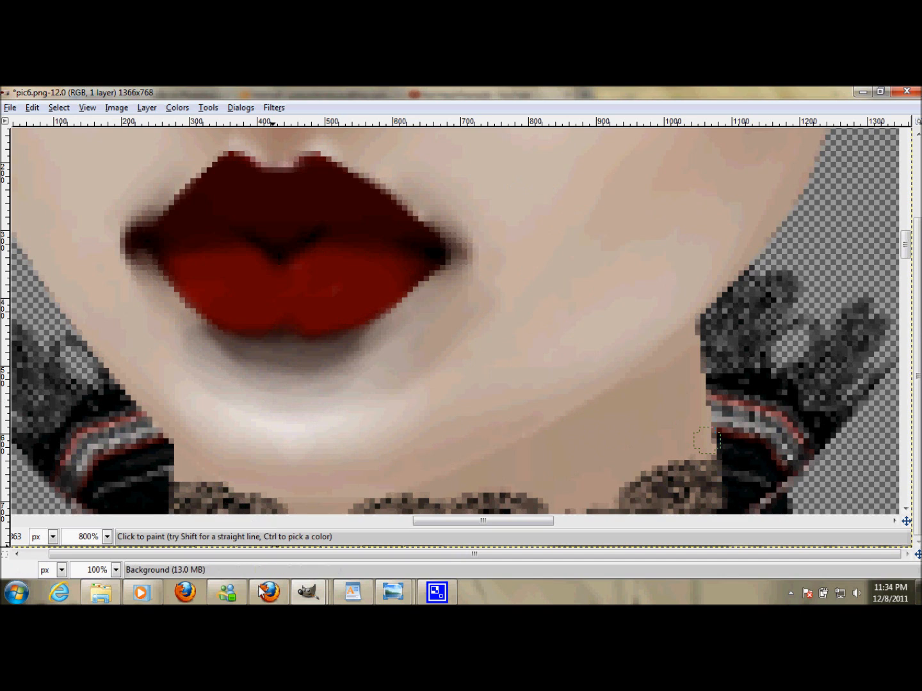
- Pick the colour just below the lower lip as the foreground colour with the Color Picker
{"action": "mouse_move", "coordinate": [308, 592]}
{"action": "left_click", "coordinate": [163, 518]}
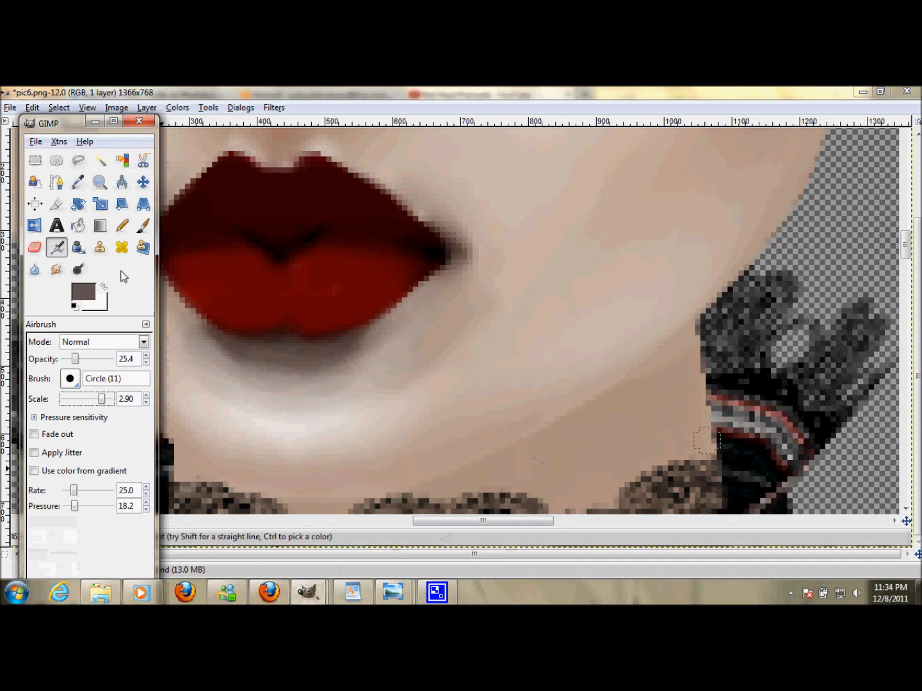
{"action": "left_click", "coordinate": [78, 182]}
{"action": "left_click", "coordinate": [282, 370]}
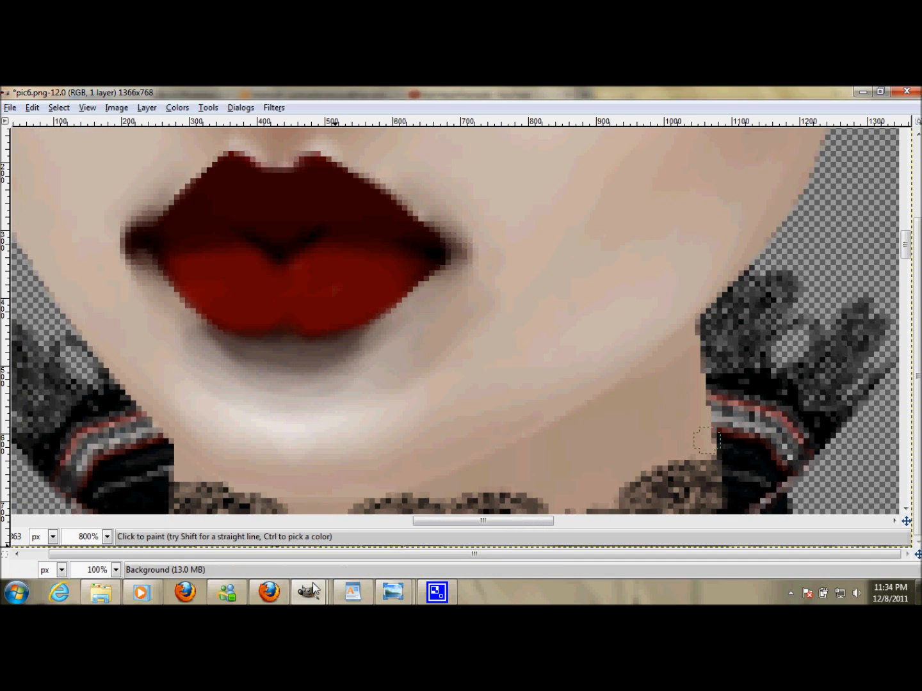
- Switch back to the Airbrush and dab the picked colour onto the shadow beneath the lower lip
{"action": "mouse_move", "coordinate": [307, 593]}
{"action": "left_click", "coordinate": [159, 504]}
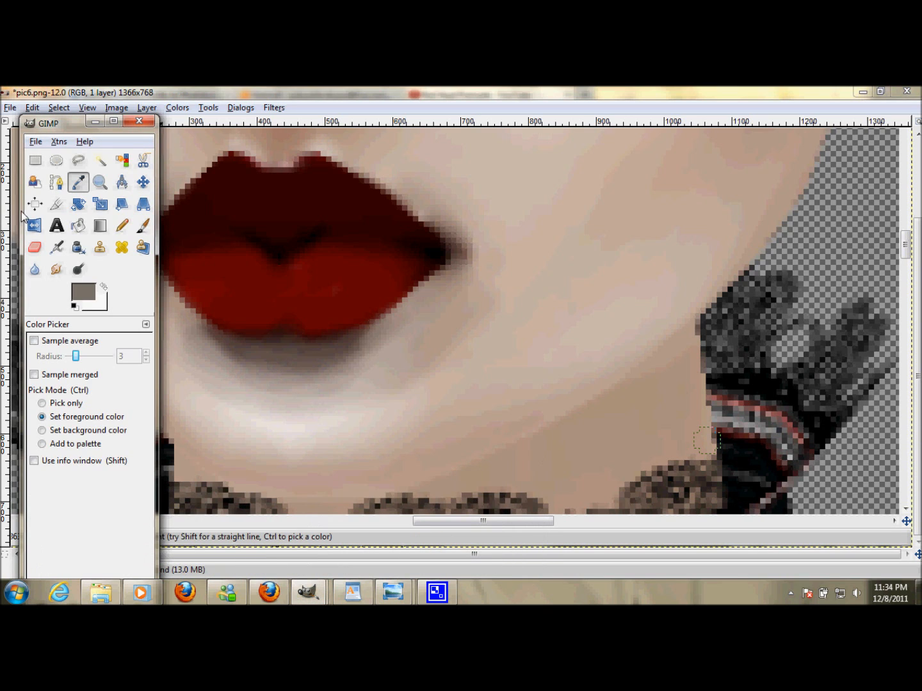
{"action": "left_click", "coordinate": [56, 248]}
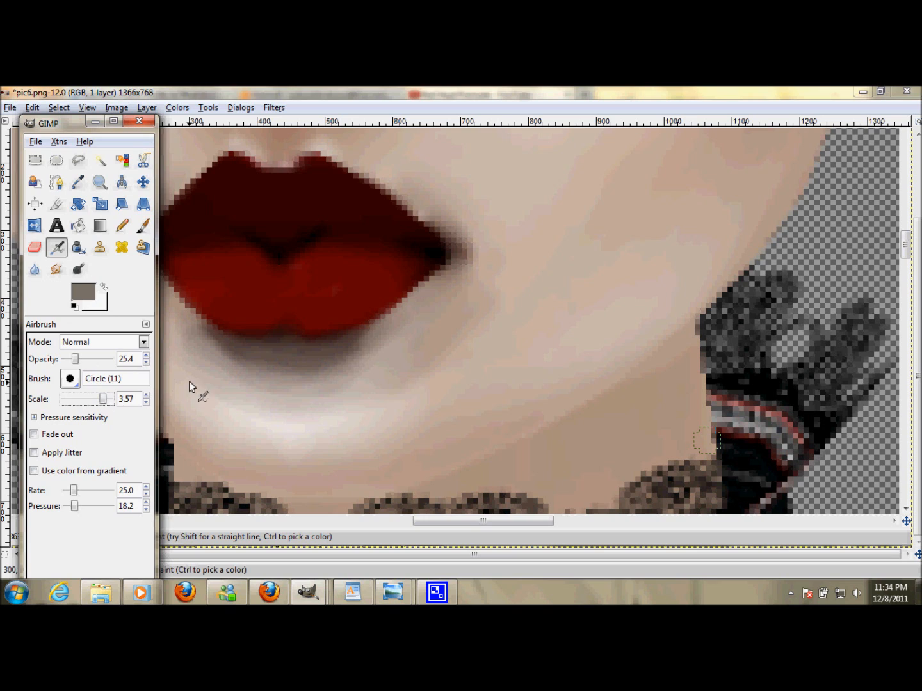
{"action": "left_click", "coordinate": [235, 357]}
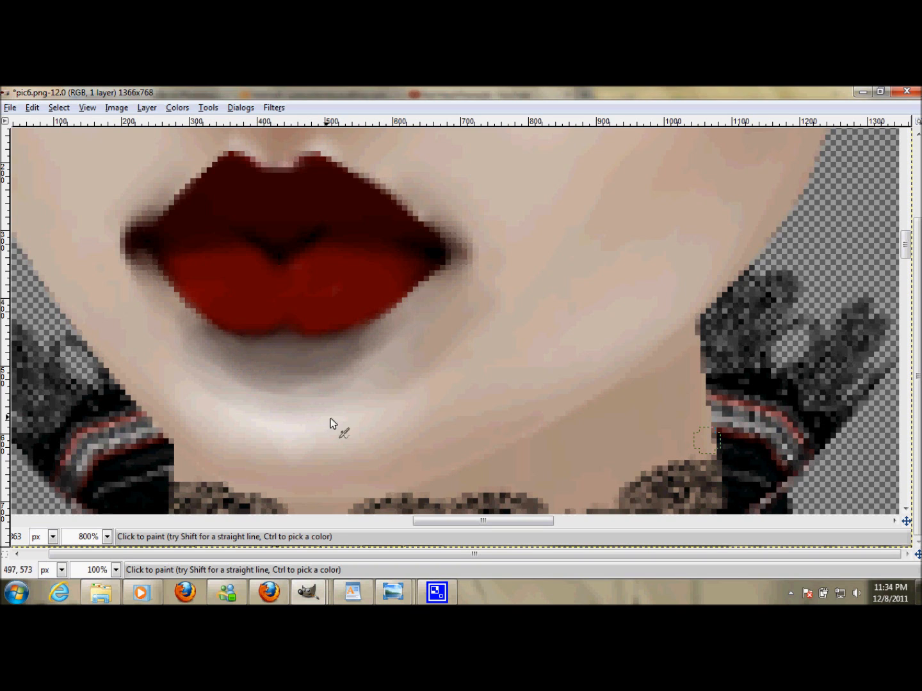
- Pick the skin colour a little further below the lower lip as the foreground colour with the Color Picker
{"action": "mouse_move", "coordinate": [322, 589]}
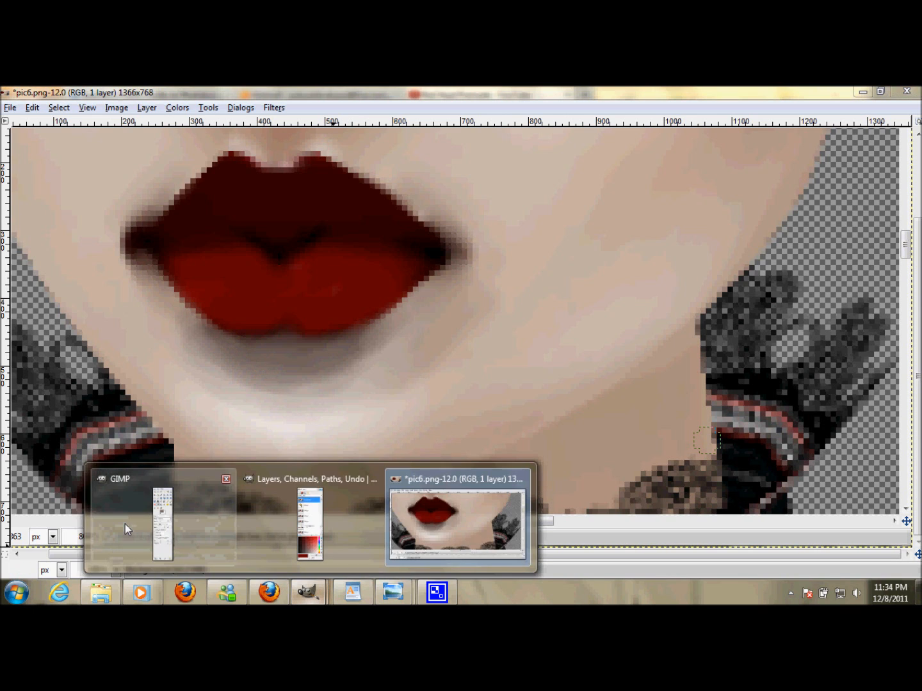
{"action": "left_click", "coordinate": [124, 523]}
{"action": "left_click", "coordinate": [78, 182]}
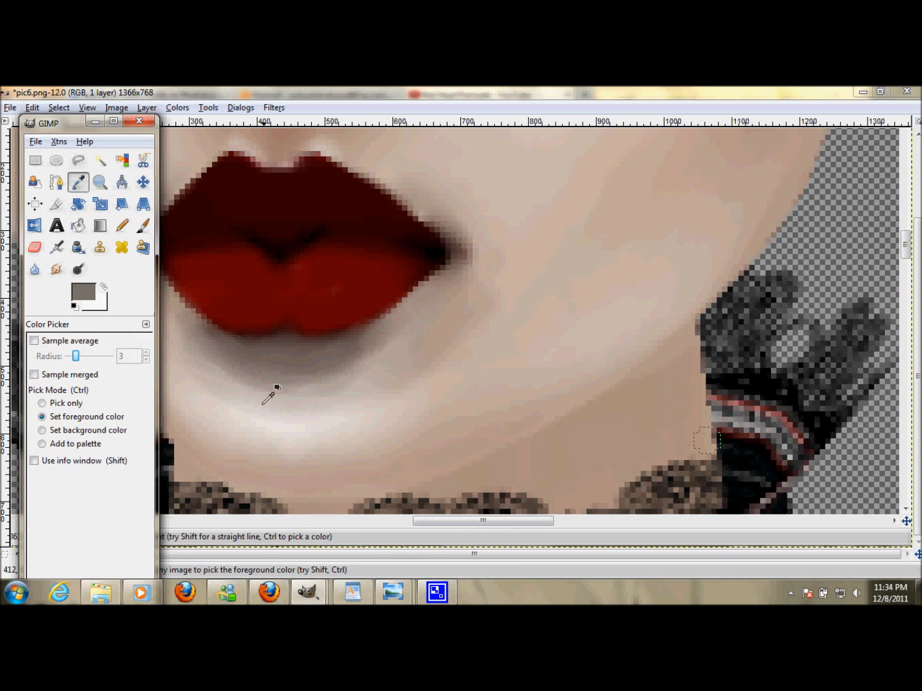
{"action": "left_click", "coordinate": [261, 390]}
- Return to the Airbrush, raise its scale slightly, and blend the skin tone along the shadow under the lower lip
{"action": "mouse_move", "coordinate": [306, 585]}
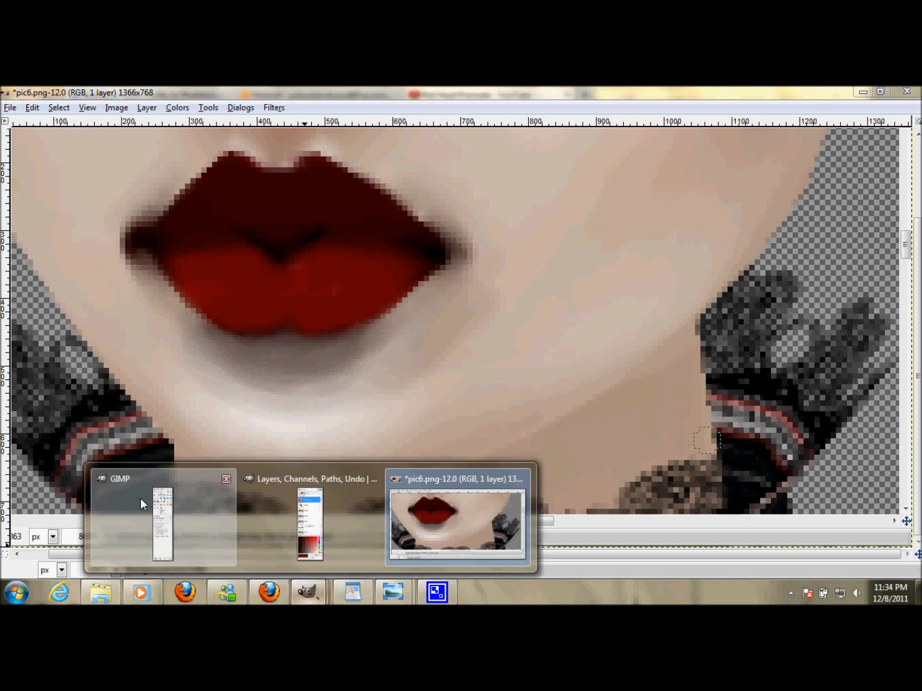
{"action": "left_click", "coordinate": [140, 498]}
{"action": "left_click", "coordinate": [56, 248]}
{"action": "left_click_drag", "start_coordinate": [106, 401], "coordinate": [111, 402]}
{"action": "left_click", "coordinate": [231, 367]}
{"action": "mouse_move", "coordinate": [284, 371]}
{"action": "left_mouse_down"}
{"action": "mouse_move", "coordinate": [395, 334]}
{"action": "mouse_move", "coordinate": [214, 393]}
{"action": "mouse_move", "coordinate": [179, 373]}
{"action": "mouse_move", "coordinate": [247, 400]}
{"action": "mouse_move", "coordinate": [274, 399]}
{"action": "mouse_move", "coordinate": [283, 374]}
{"action": "mouse_move", "coordinate": [249, 369]}
{"action": "left_mouse_up"}
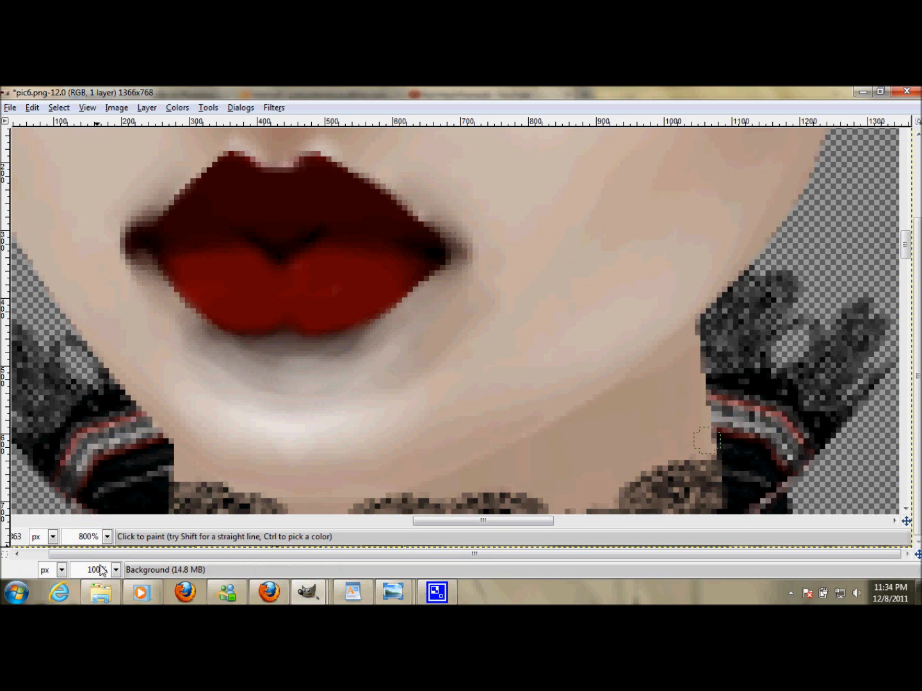
{"action": "scroll", "coordinate": [99, 570], "scroll_direction": "down", "scroll_amount": 2}
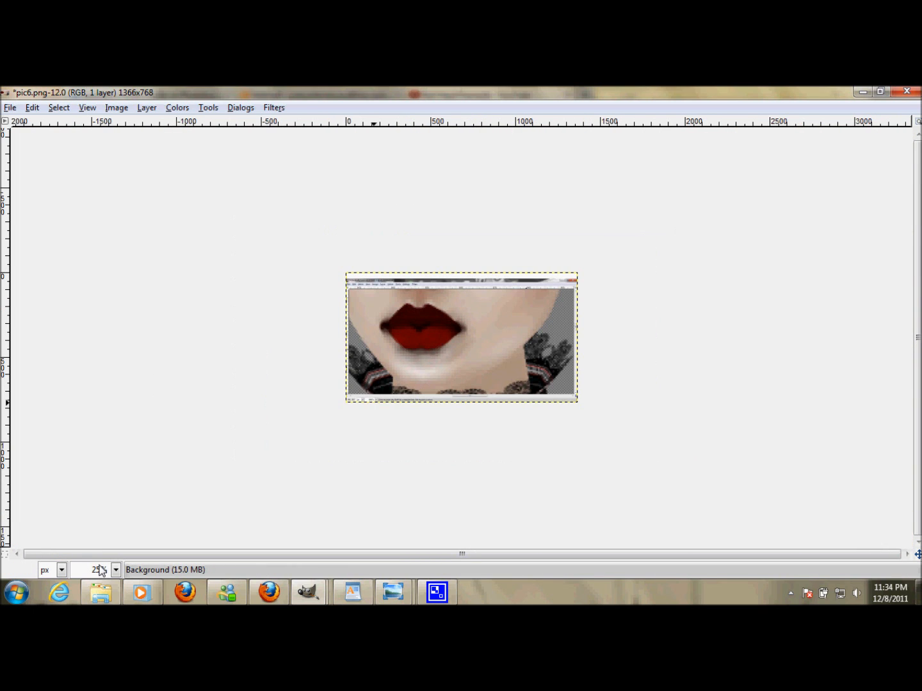
{"action": "scroll", "coordinate": [99, 570], "scroll_direction": "up", "scroll_amount": 2}
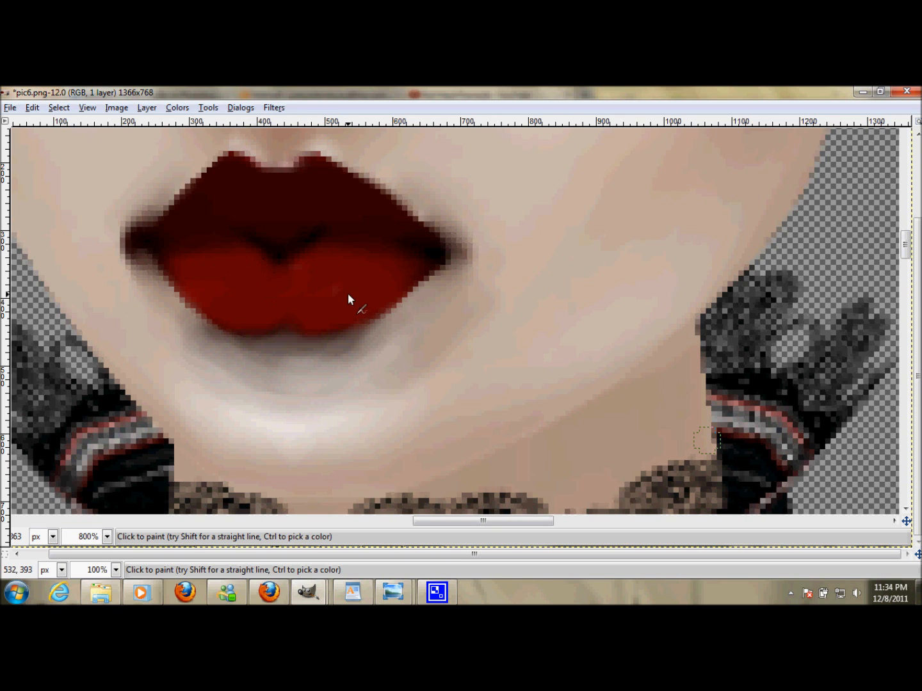
{"action": "scroll", "coordinate": [213, 291], "scroll_direction": "up", "scroll_amount": 1}
{"action": "scroll", "coordinate": [269, 337], "scroll_direction": "down", "scroll_amount": 1}
{"action": "scroll", "coordinate": [383, 341], "scroll_direction": "up", "scroll_amount": 1}
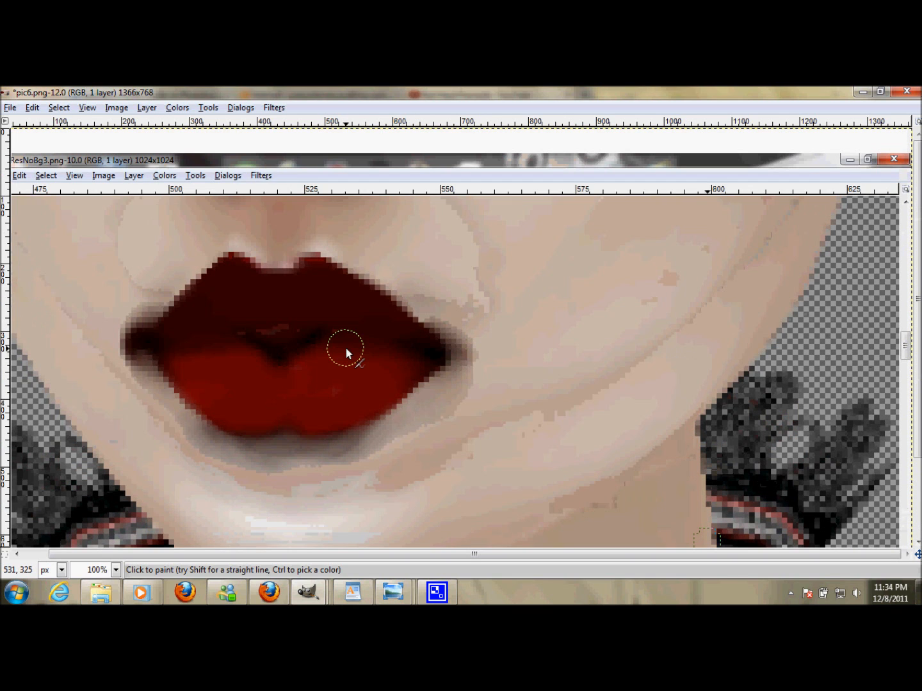
- Add a new transparent layer above the Background layer
{"action": "mouse_move", "coordinate": [308, 591]}
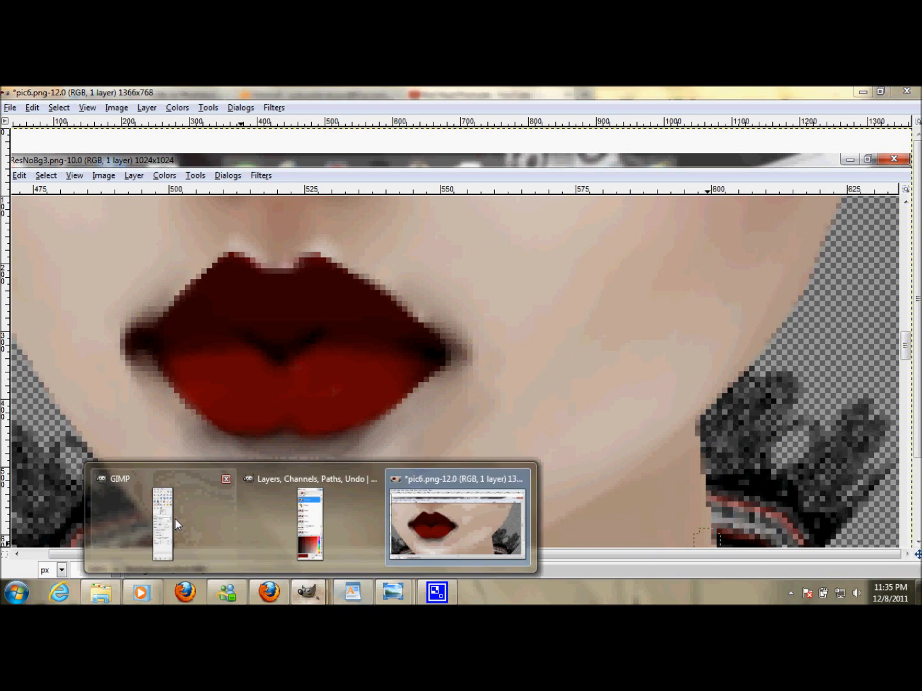
{"action": "mouse_move", "coordinate": [173, 520]}
{"action": "left_click", "coordinate": [175, 520]}
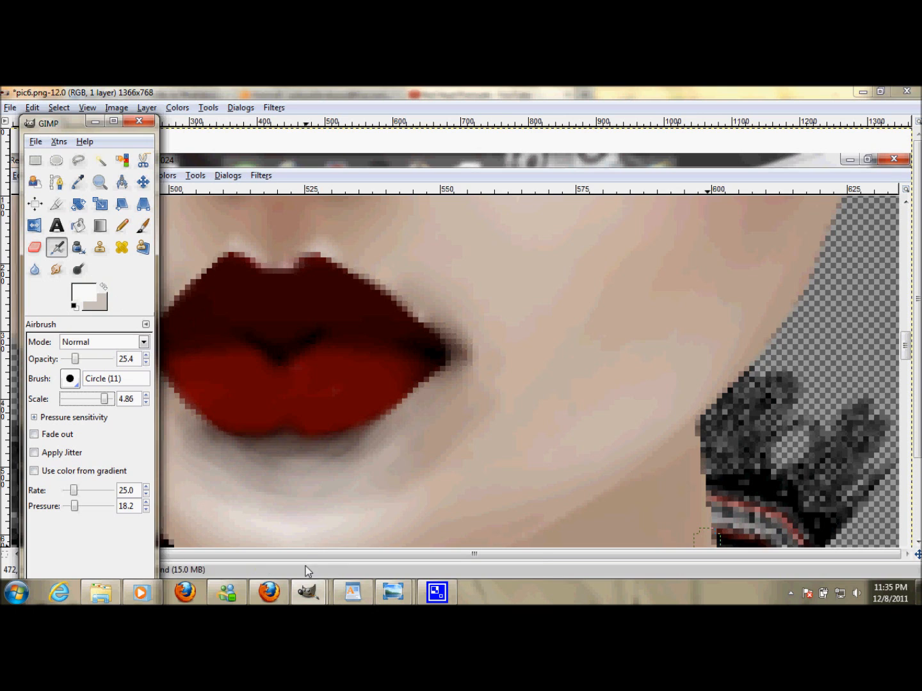
{"action": "mouse_move", "coordinate": [306, 593]}
{"action": "left_click", "coordinate": [296, 516]}
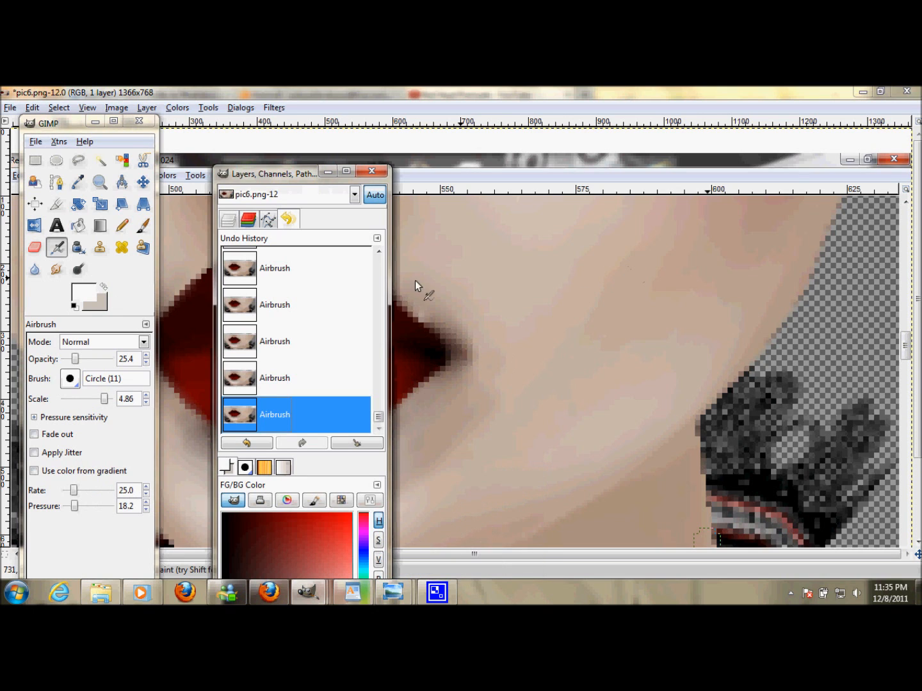
{"action": "left_click", "coordinate": [234, 220]}
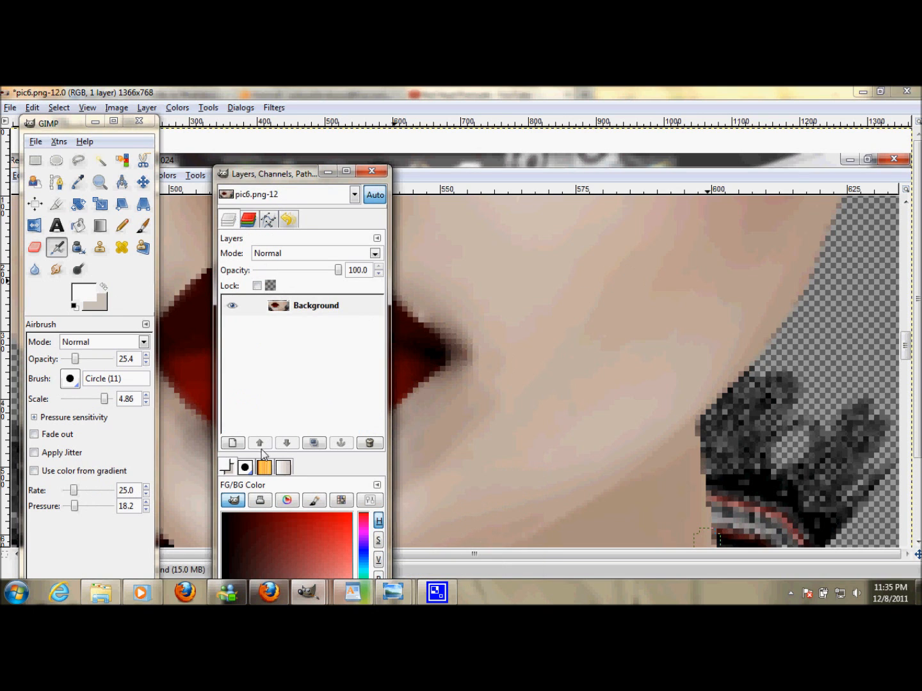
{"action": "left_click", "coordinate": [233, 443]}
{"action": "left_click", "coordinate": [136, 334]}
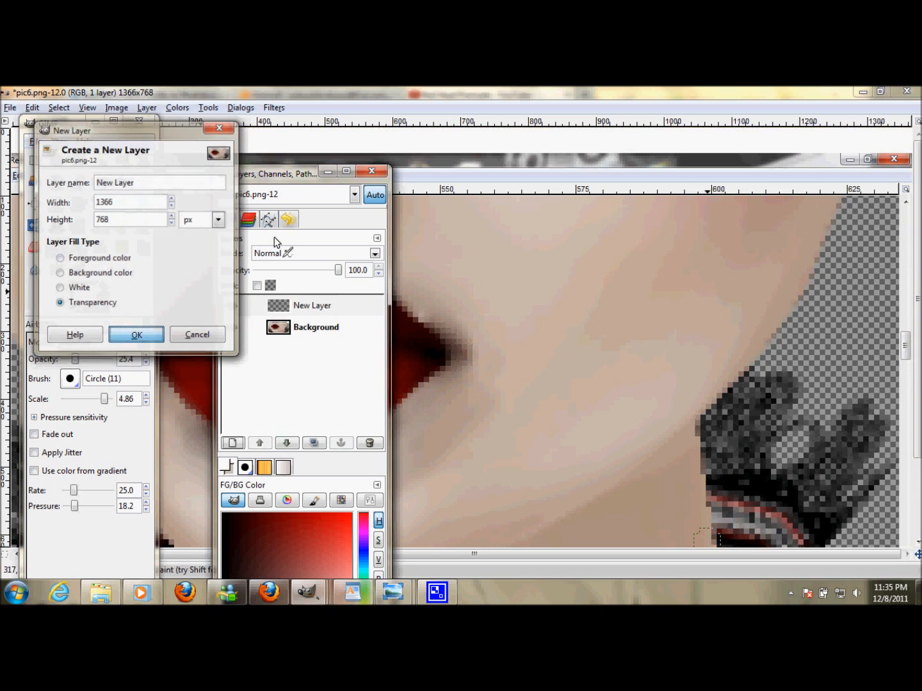
{"action": "left_click", "coordinate": [328, 173]}
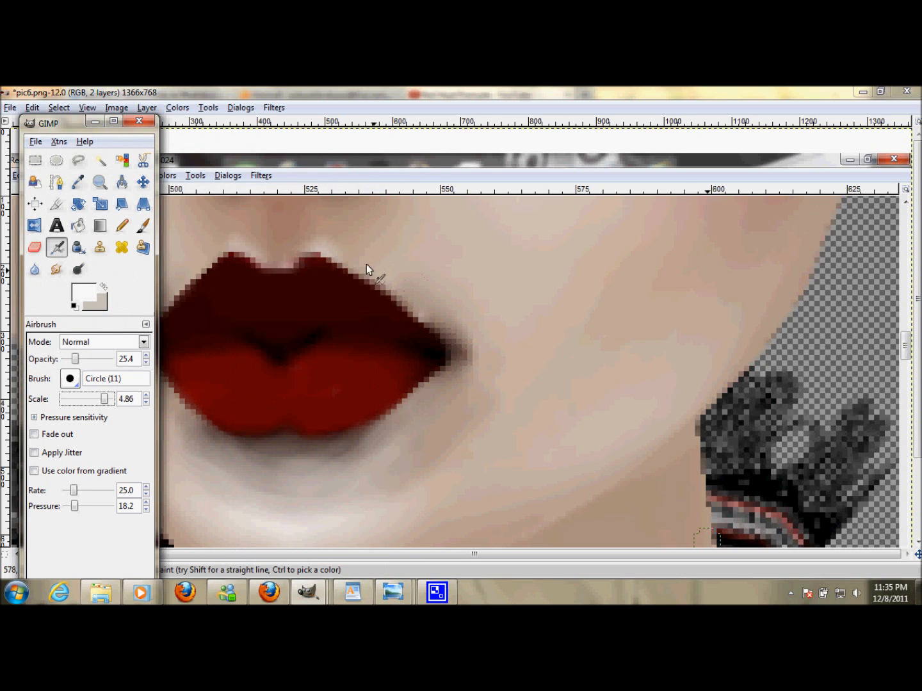
- On the new layer, airbrush a light highlight along the upper lip's outline, lowering the scale to 1.41 for the top edge
{"action": "mouse_move", "coordinate": [347, 251]}
{"action": "left_mouse_down"}
{"action": "mouse_move", "coordinate": [425, 301]}
{"action": "mouse_move", "coordinate": [352, 238]}
{"action": "mouse_move", "coordinate": [412, 275]}
{"action": "mouse_move", "coordinate": [331, 236]}
{"action": "mouse_move", "coordinate": [455, 305]}
{"action": "mouse_move", "coordinate": [385, 257]}
{"action": "mouse_move", "coordinate": [444, 302]}
{"action": "mouse_move", "coordinate": [381, 242]}
{"action": "mouse_move", "coordinate": [417, 245]}
{"action": "mouse_move", "coordinate": [372, 228]}
{"action": "mouse_move", "coordinate": [442, 282]}
{"action": "left_mouse_up"}
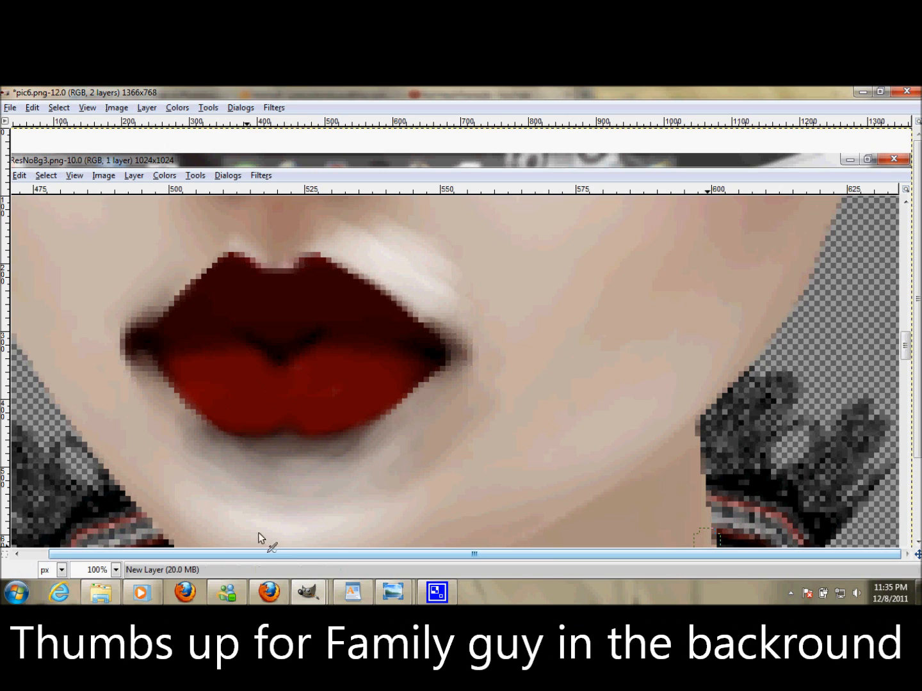
{"action": "mouse_move", "coordinate": [308, 592]}
{"action": "left_click", "coordinate": [173, 531]}
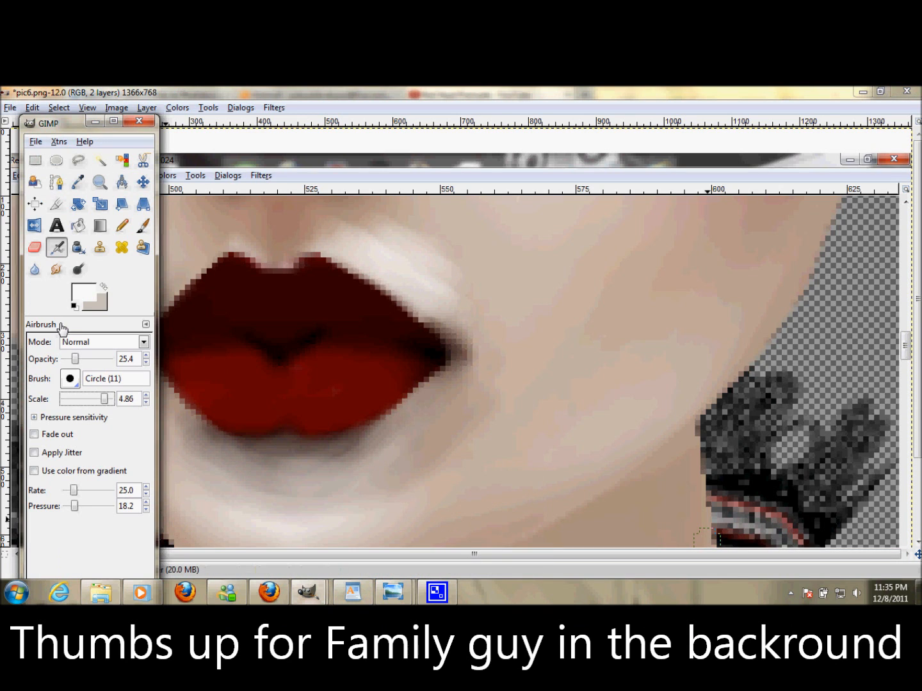
{"action": "left_click_drag", "start_coordinate": [105, 400], "coordinate": [83, 402]}
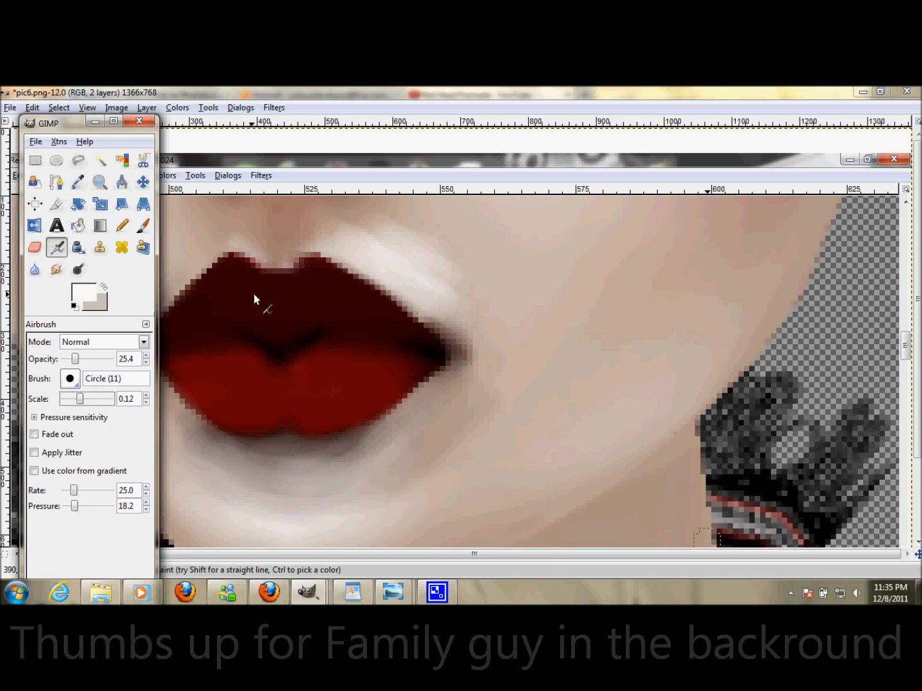
{"action": "left_click_drag", "start_coordinate": [90, 398], "coordinate": [90, 399]}
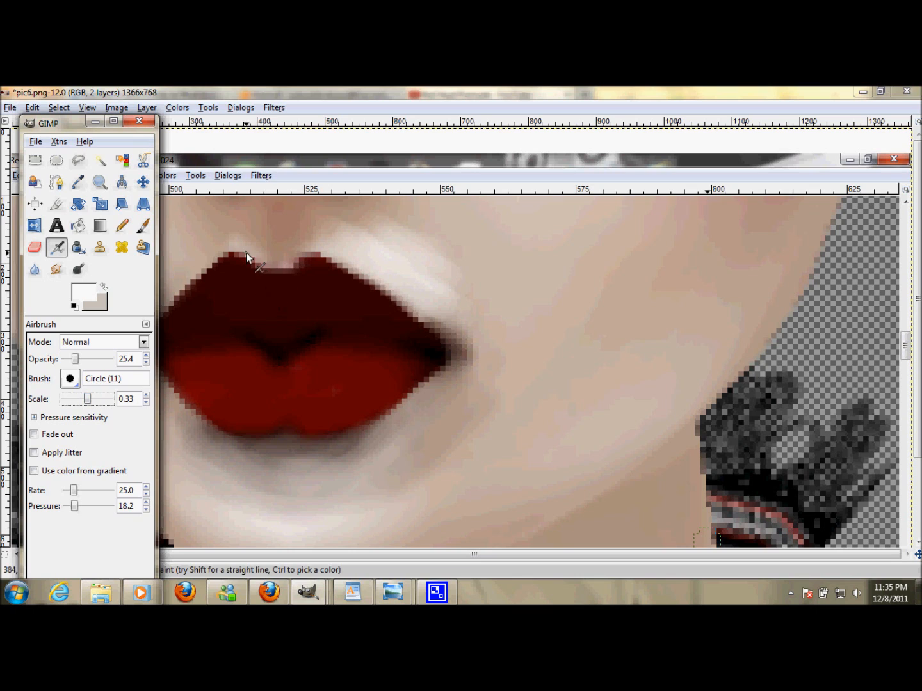
{"action": "left_click_drag", "start_coordinate": [92, 400], "coordinate": [97, 399]}
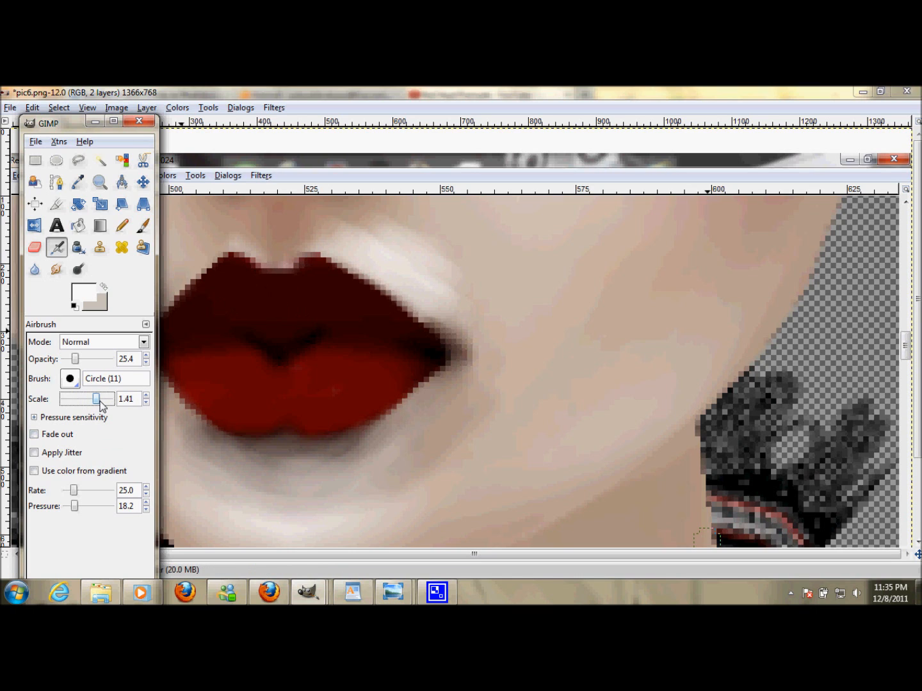
{"action": "mouse_move", "coordinate": [246, 249]}
{"action": "left_mouse_down"}
{"action": "mouse_move", "coordinate": [259, 259]}
{"action": "mouse_move", "coordinate": [314, 249]}
{"action": "mouse_move", "coordinate": [279, 270]}
{"action": "mouse_move", "coordinate": [343, 257]}
{"action": "mouse_move", "coordinate": [354, 262]}
{"action": "mouse_move", "coordinate": [340, 246]}
{"action": "mouse_move", "coordinate": [242, 256]}
{"action": "mouse_move", "coordinate": [308, 249]}
{"action": "left_mouse_up"}
- Dab glossy highlights onto the lower lip and the left lip corner, undoing one stray dab on the upper lip
{"action": "left_click", "coordinate": [336, 386]}
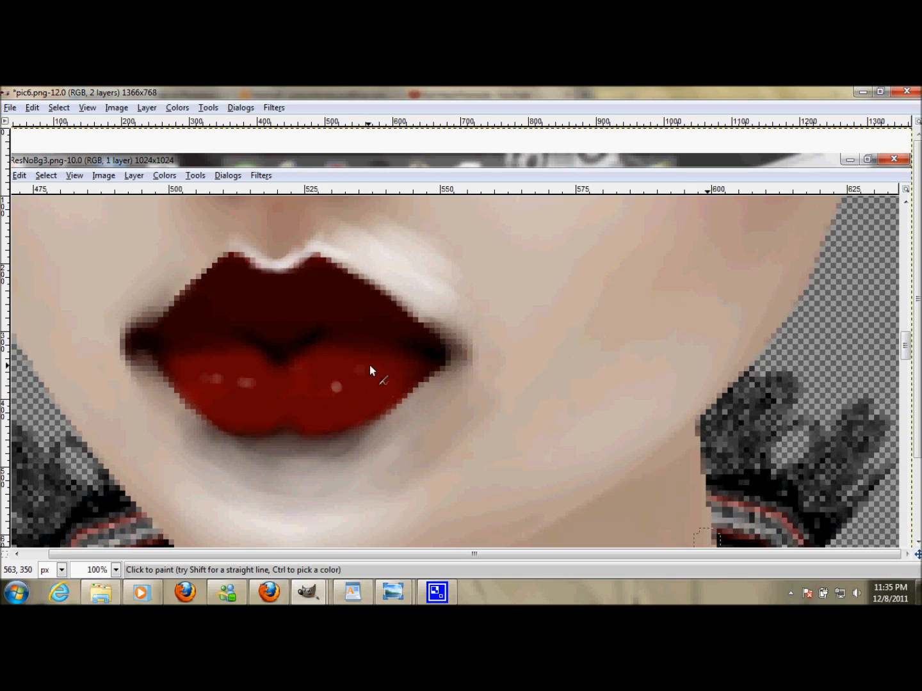
{"action": "left_click_drag", "start_coordinate": [355, 376], "coordinate": [337, 385]}
{"action": "left_click", "coordinate": [282, 331]}
{"action": "left_click", "coordinate": [32, 107]}
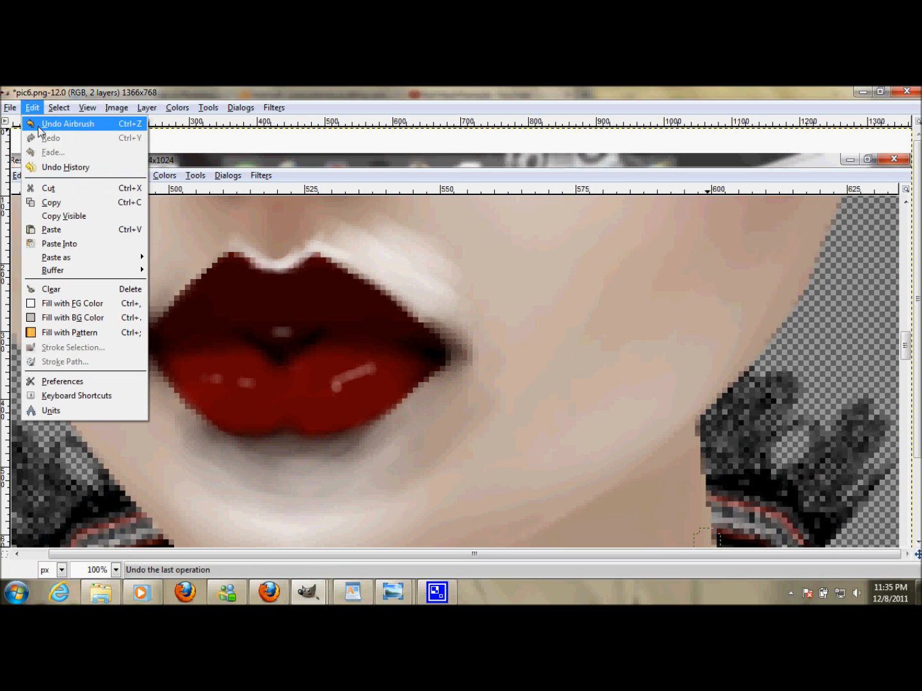
{"action": "left_click", "coordinate": [61, 124]}
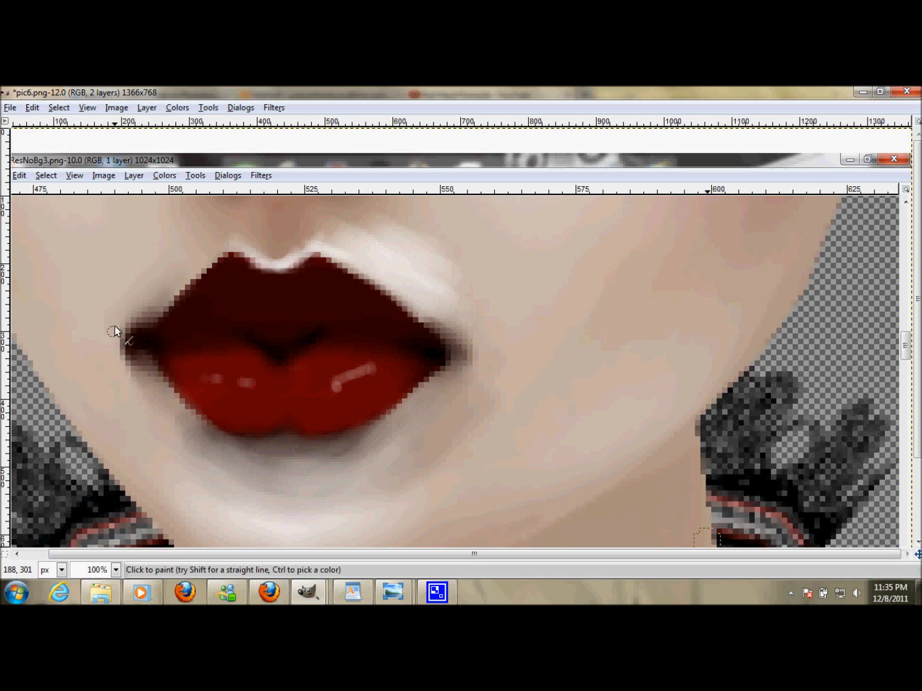
{"action": "left_click_drag", "start_coordinate": [112, 353], "coordinate": [118, 326]}
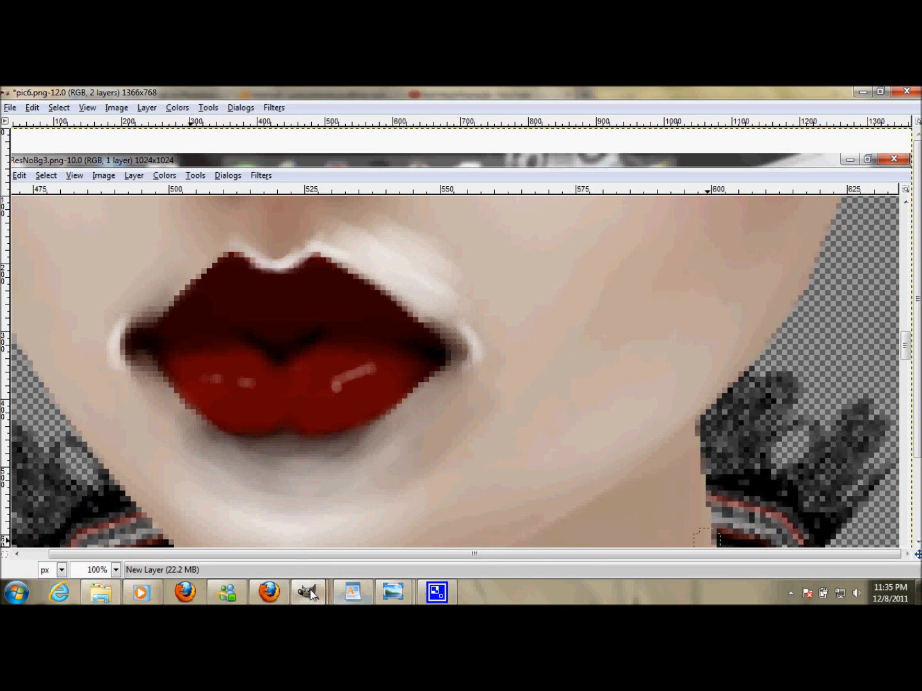
- Set the highlight layer's blending mode to Soft light
{"action": "mouse_move", "coordinate": [307, 593]}
{"action": "left_click", "coordinate": [317, 523]}
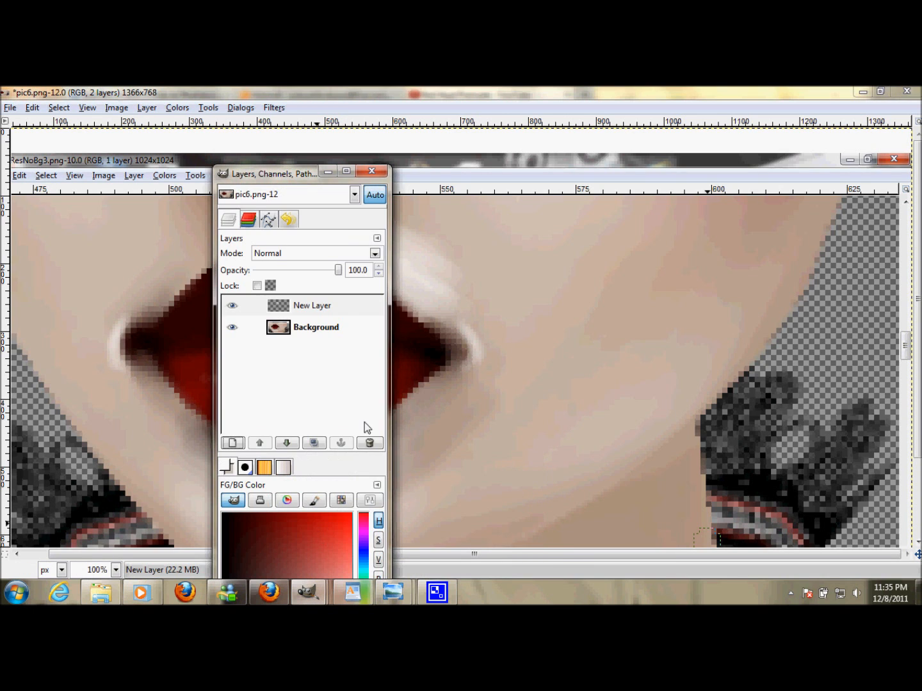
{"action": "left_click", "coordinate": [374, 254]}
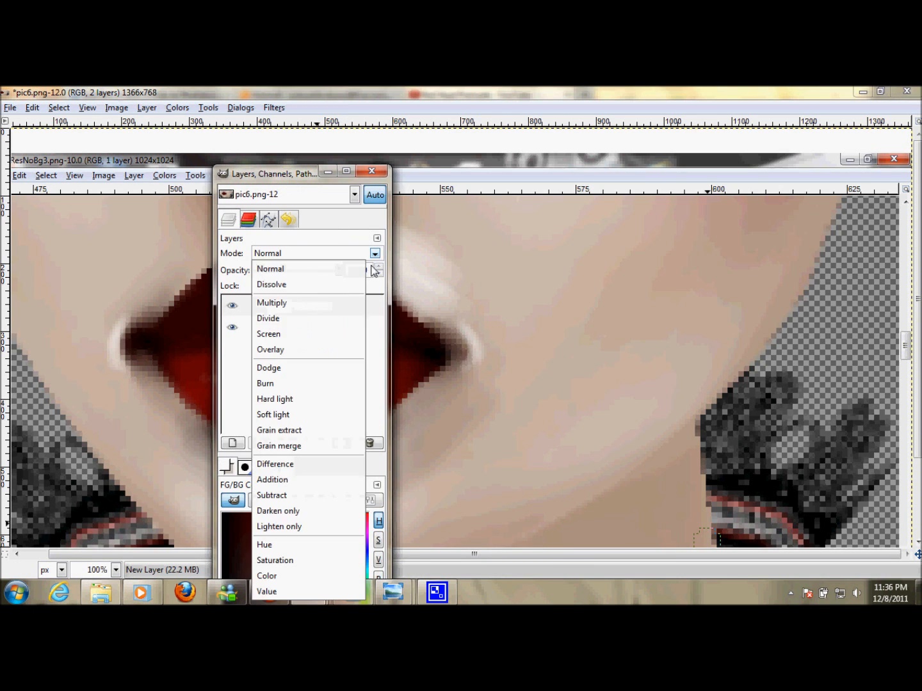
{"action": "left_click", "coordinate": [282, 414]}
{"action": "left_click_drag", "start_coordinate": [383, 166], "coordinate": [381, 203]}
{"action": "left_click_drag", "start_coordinate": [298, 212], "coordinate": [648, 237]}
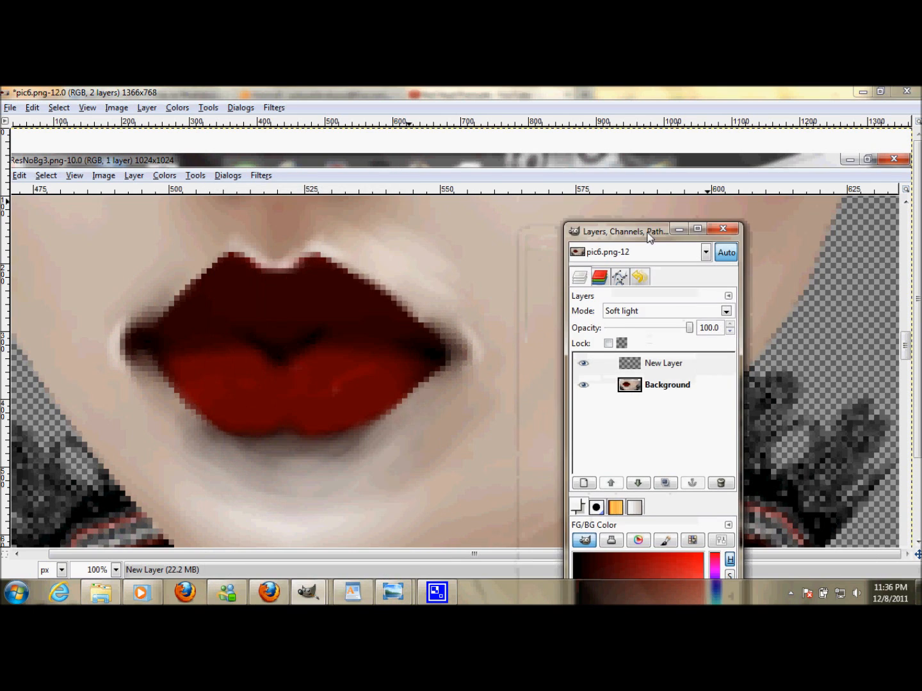
- Merge the visible layers, keeping the merged layer expanded as necessary
{"action": "left_click", "coordinate": [663, 365]}
{"action": "right_click", "coordinate": [663, 365]}
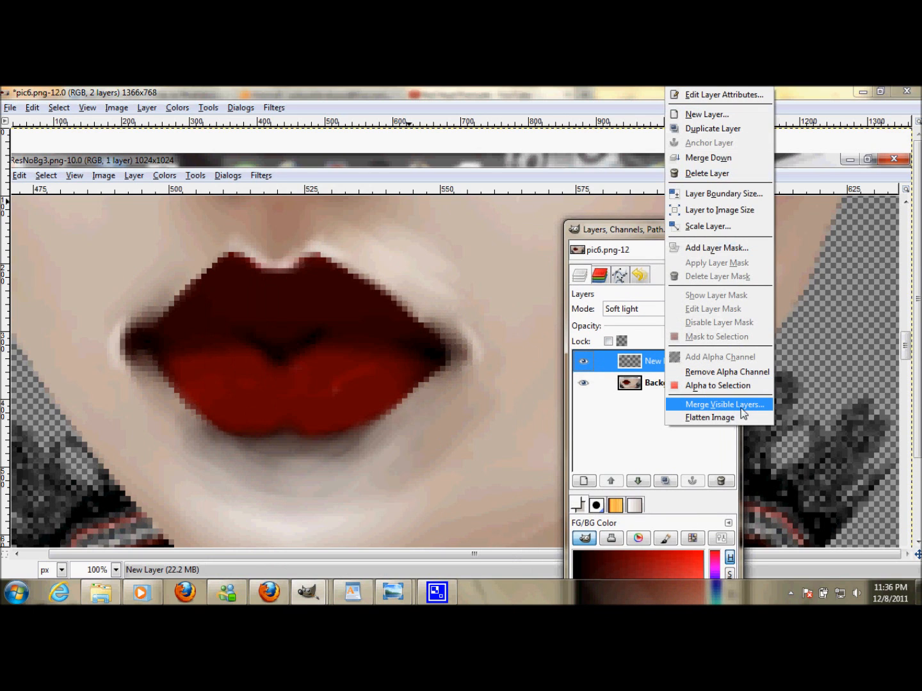
{"action": "left_click", "coordinate": [705, 406]}
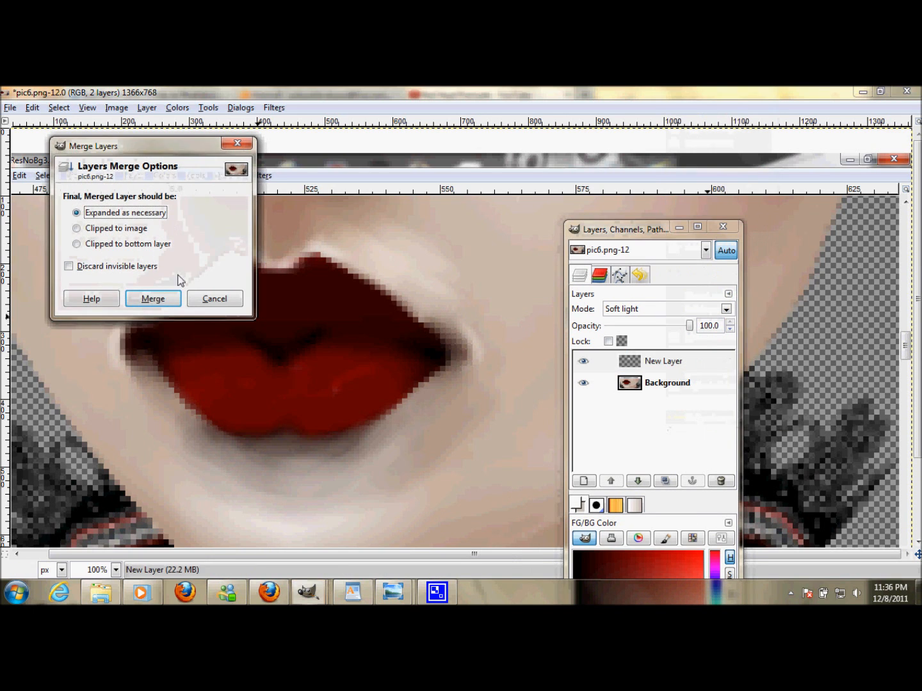
{"action": "left_click", "coordinate": [150, 295]}
{"action": "left_click", "coordinate": [307, 593]}
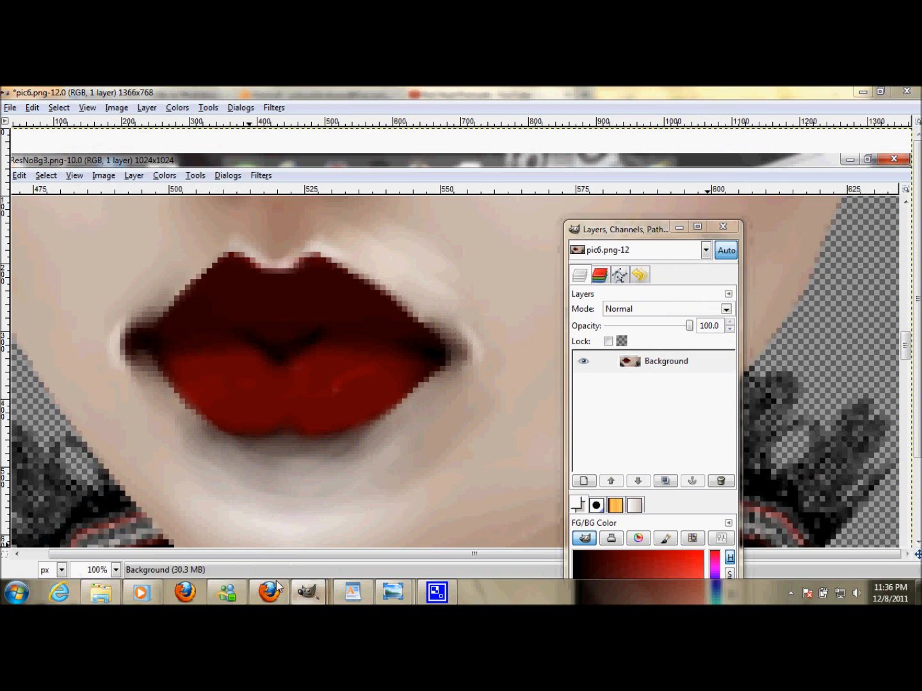
- Pick a skin tone from the face with the Color Picker, switch to the Airbrush and raise its scale to about 3.34
{"action": "left_click", "coordinate": [170, 525]}
{"action": "left_click", "coordinate": [79, 182]}
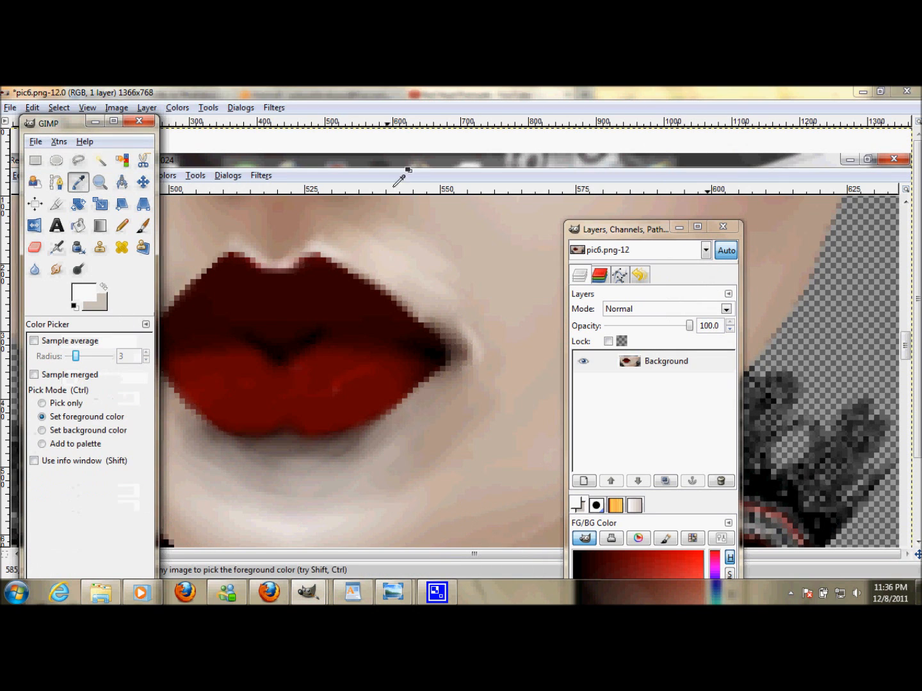
{"action": "left_click", "coordinate": [408, 218]}
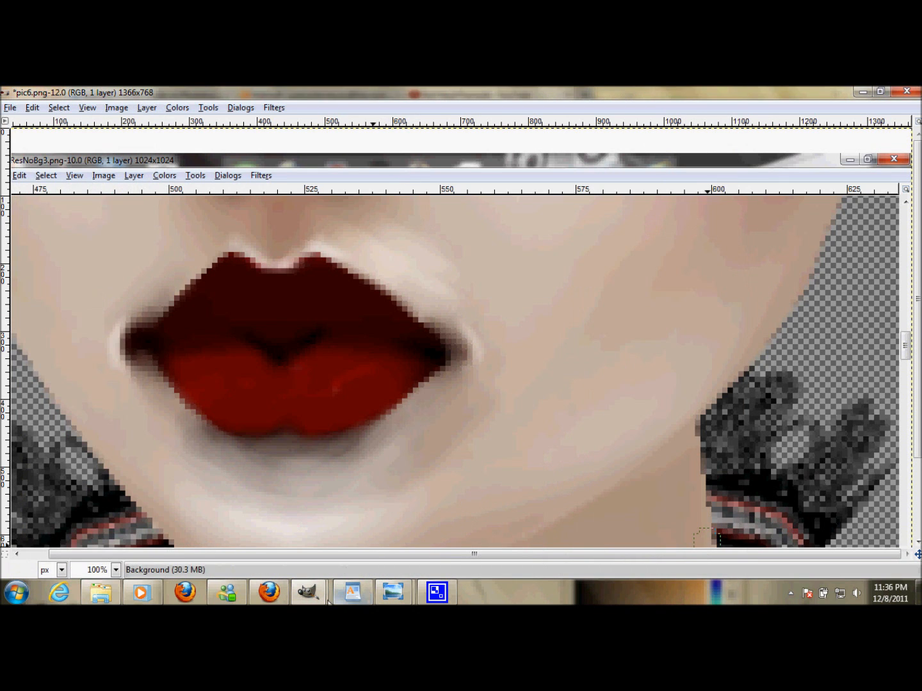
{"action": "left_click", "coordinate": [307, 592]}
{"action": "left_click", "coordinate": [172, 513]}
{"action": "left_click", "coordinate": [56, 247]}
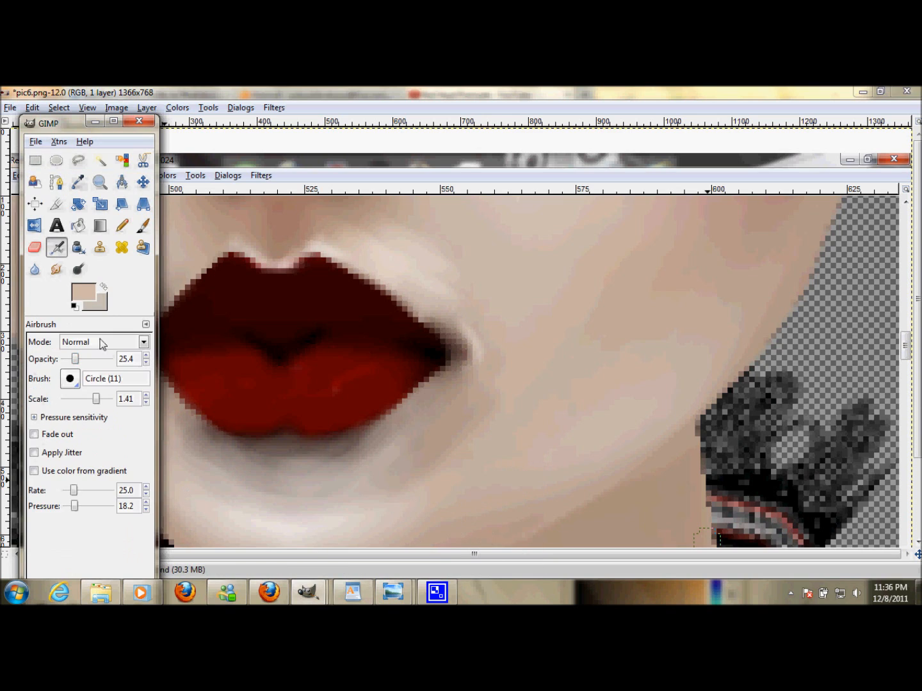
{"action": "left_click_drag", "start_coordinate": [98, 399], "coordinate": [105, 400]}
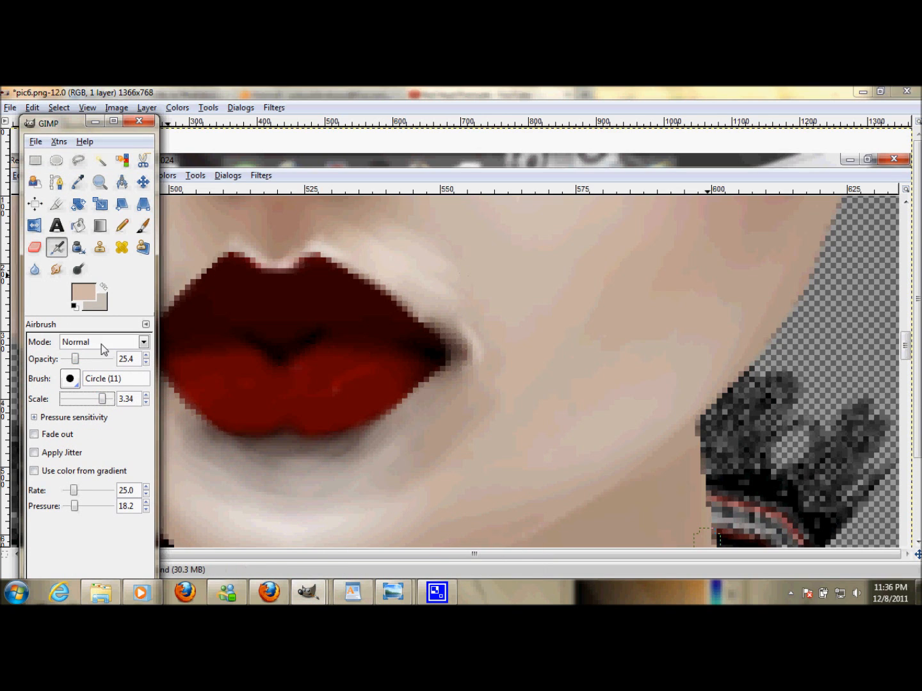
{"action": "left_click_drag", "start_coordinate": [104, 399], "coordinate": [105, 400]}
{"action": "key", "text": "Tab"}
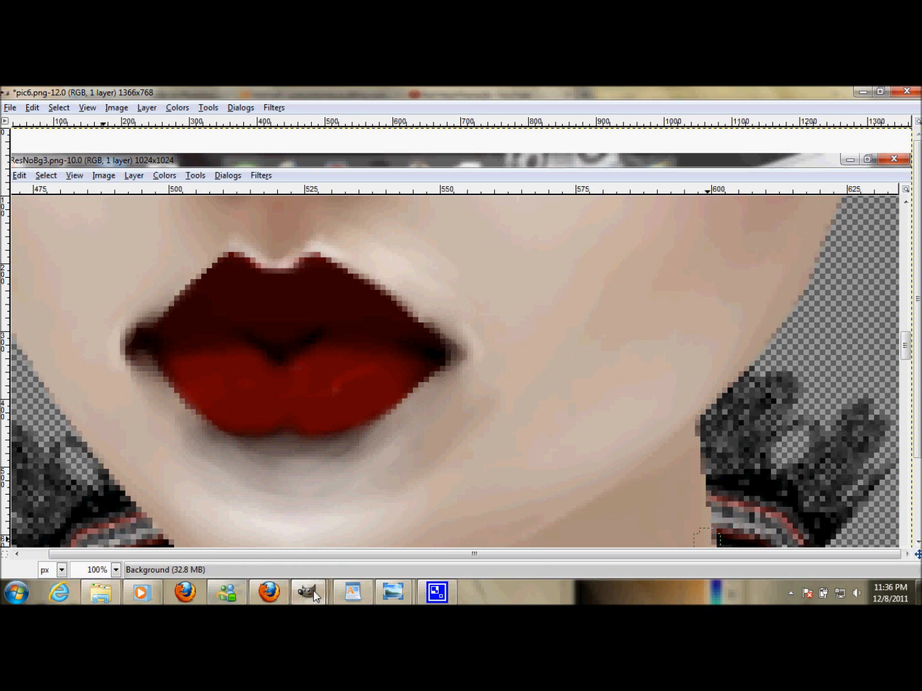
- Add a new transparent layer to the lips image
{"action": "mouse_move", "coordinate": [314, 596]}
{"action": "left_click", "coordinate": [288, 527]}
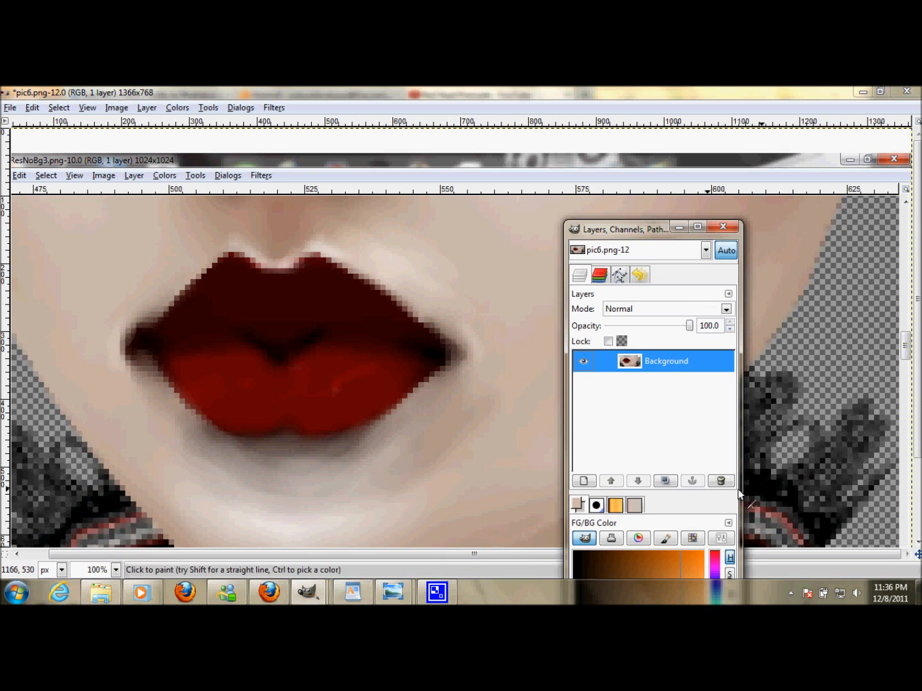
{"action": "left_click", "coordinate": [584, 482]}
{"action": "left_click", "coordinate": [170, 370]}
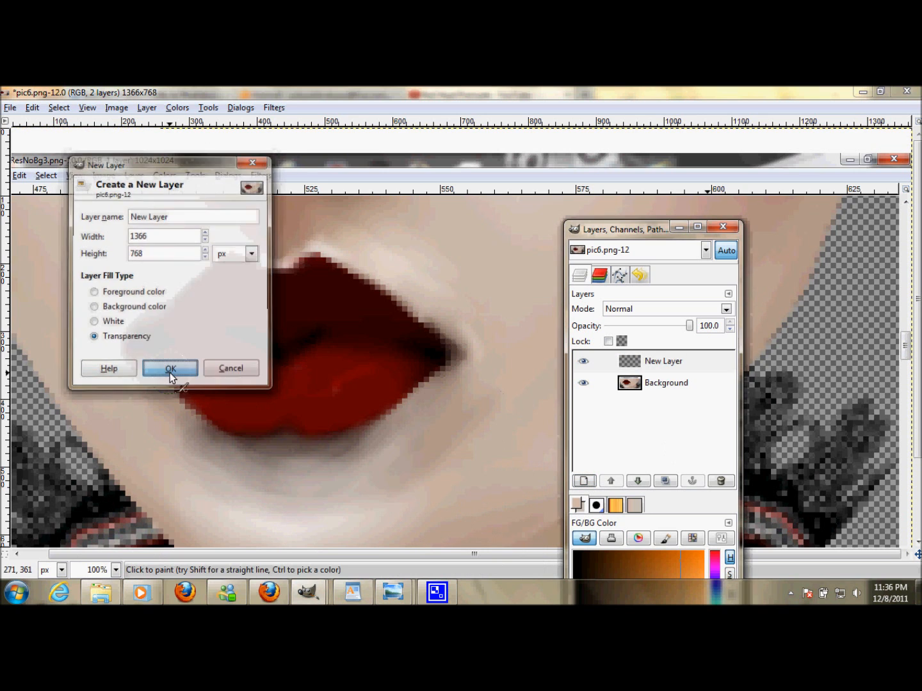
- Reset the colors to black and white, set the airbrush scale to 2.90, and airbrush a dark shadow above the upper lip's center dip
{"action": "left_click", "coordinate": [250, 591]}
{"action": "left_click", "coordinate": [273, 597]}
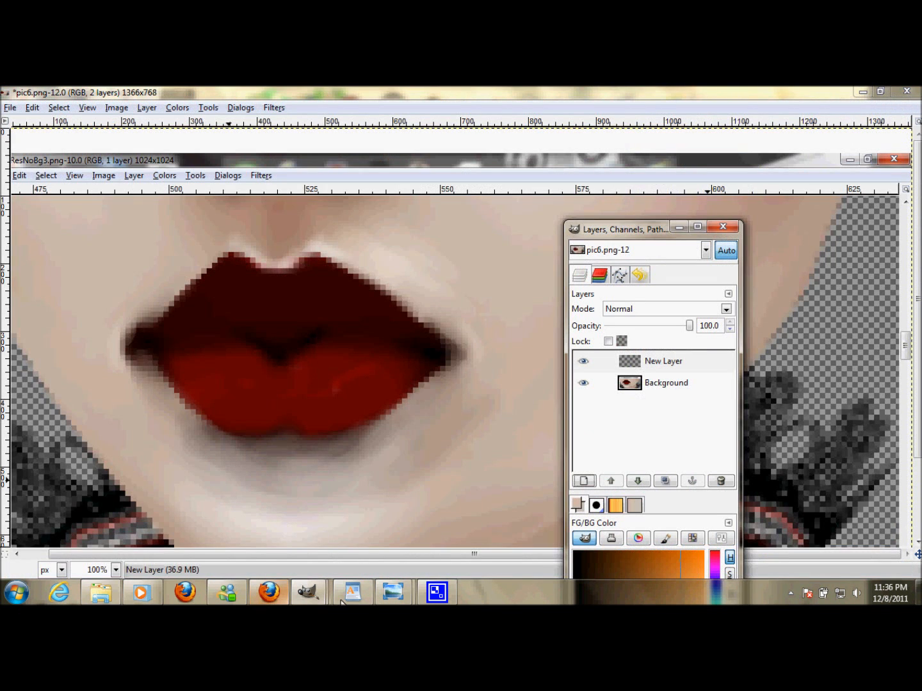
{"action": "mouse_move", "coordinate": [309, 593]}
{"action": "left_click", "coordinate": [111, 523]}
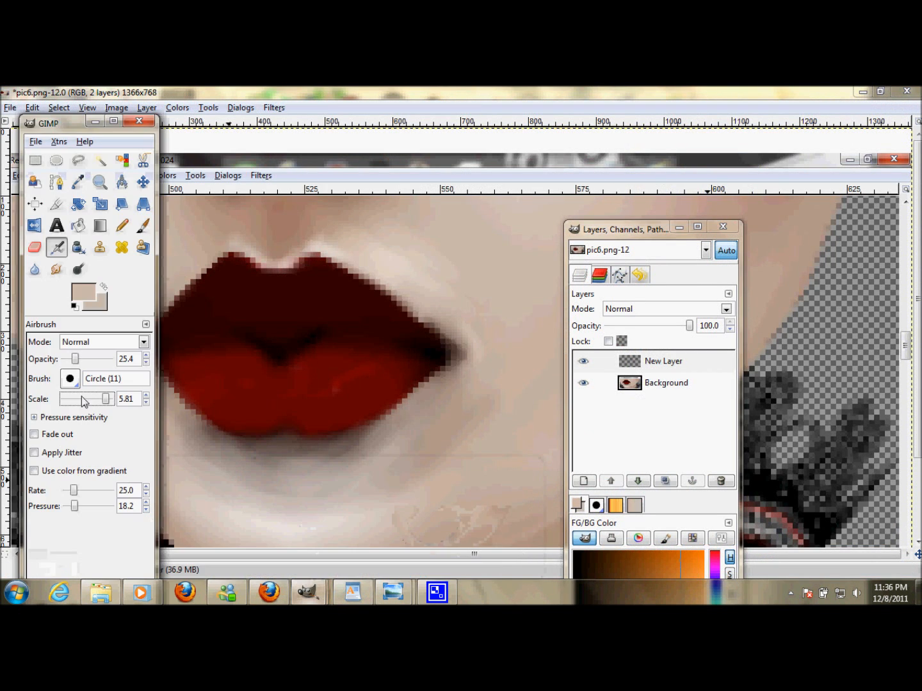
{"action": "left_click", "coordinate": [75, 307]}
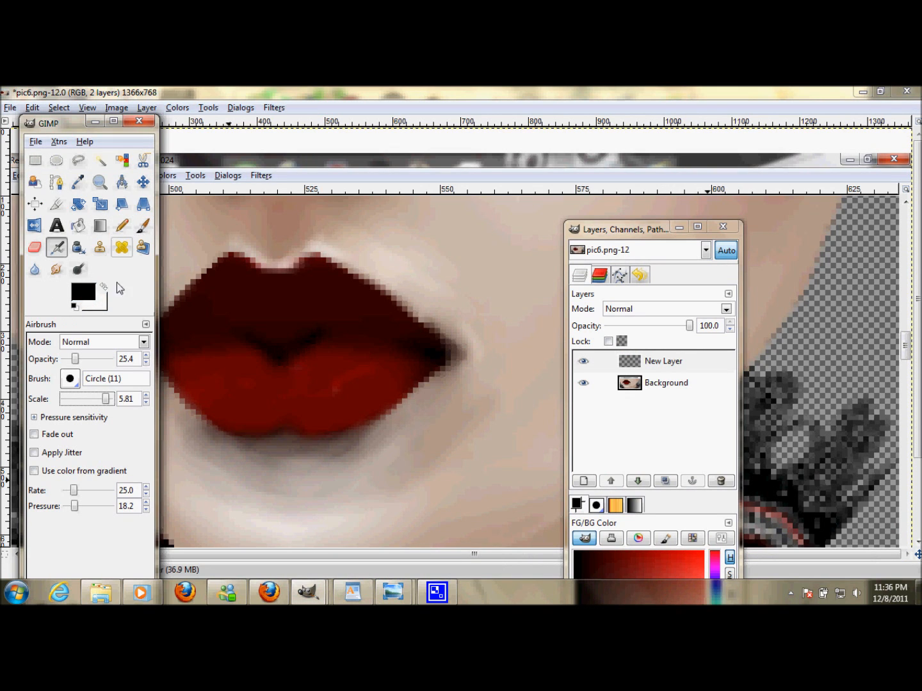
{"action": "left_click", "coordinate": [91, 399]}
{"action": "left_click_drag", "start_coordinate": [104, 401], "coordinate": [100, 400]}
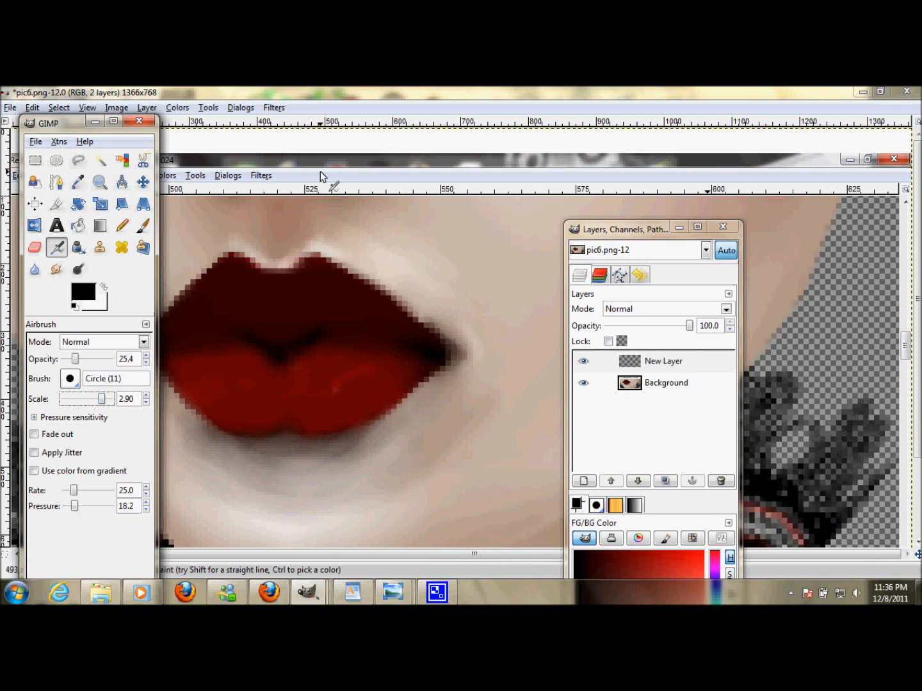
{"action": "left_click", "coordinate": [270, 246]}
{"action": "mouse_move", "coordinate": [287, 253]}
{"action": "left_mouse_down"}
{"action": "mouse_move", "coordinate": [303, 211]}
{"action": "mouse_move", "coordinate": [290, 250]}
{"action": "mouse_move", "coordinate": [267, 243]}
{"action": "left_mouse_up"}
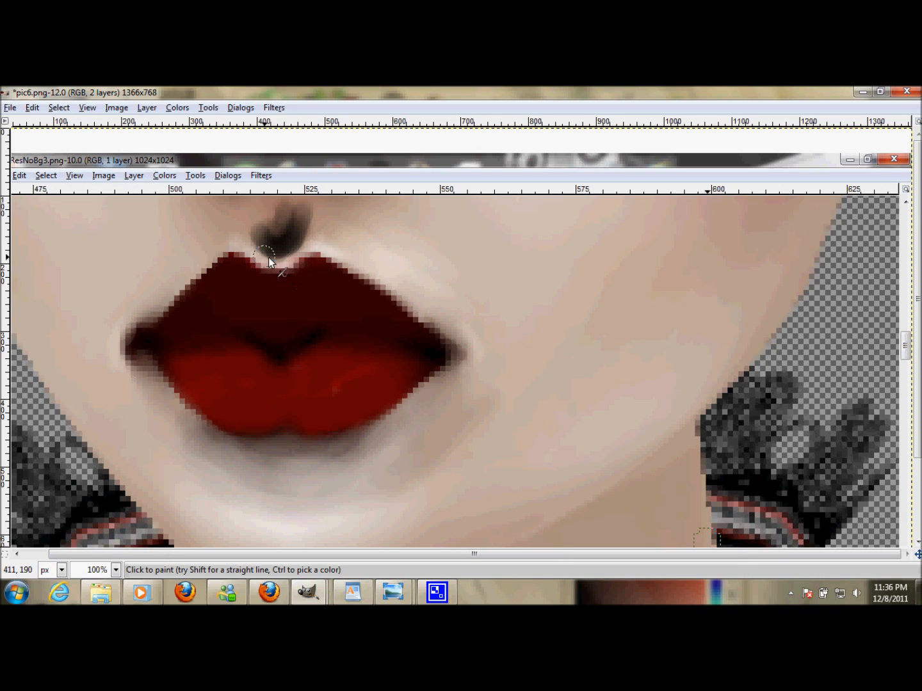
- Set the new shadow layer's blending mode to Soft light
{"action": "mouse_move", "coordinate": [309, 592]}
{"action": "left_click", "coordinate": [365, 535]}
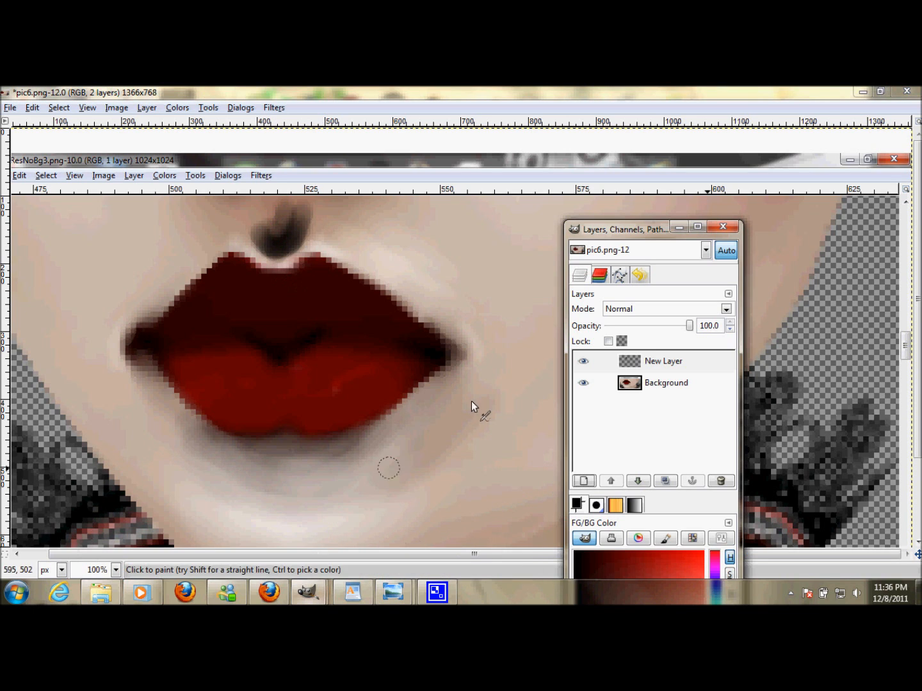
{"action": "left_click", "coordinate": [727, 309]}
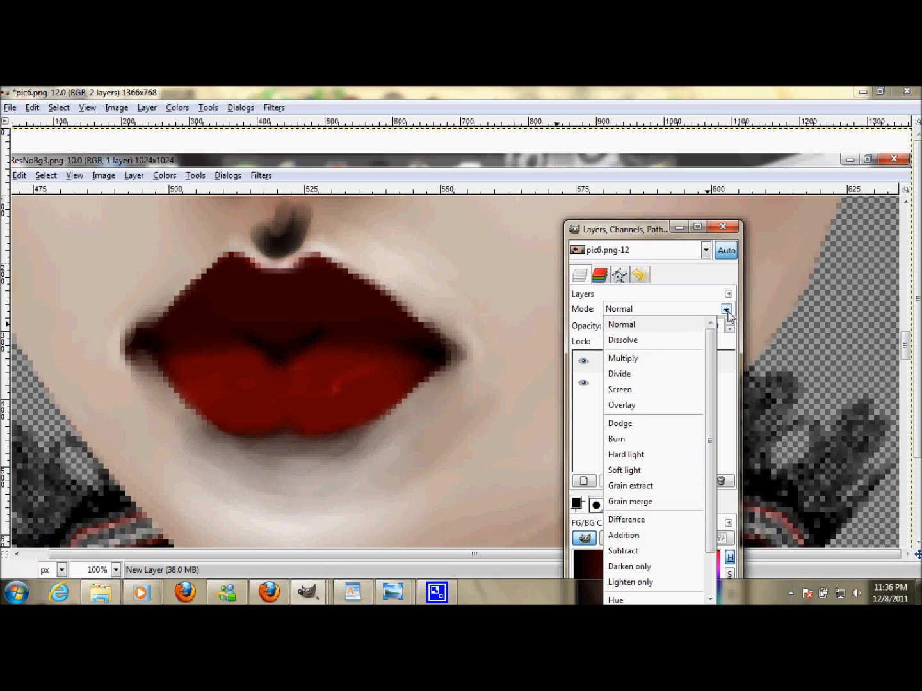
{"action": "left_click", "coordinate": [629, 470]}
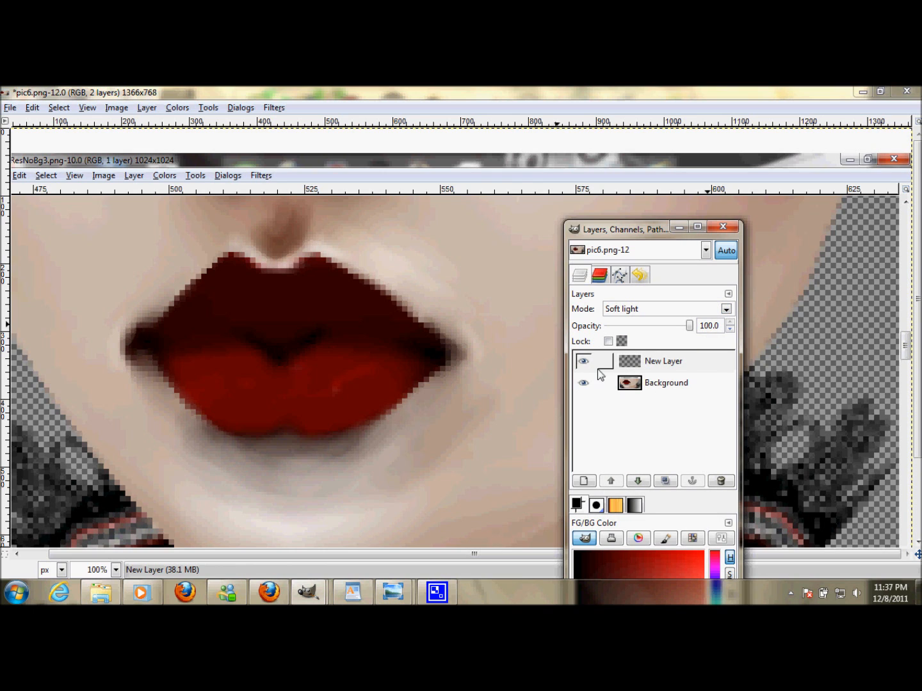
- Merge the visible layers into one, expanded as necessary
{"action": "left_click", "coordinate": [659, 362]}
{"action": "right_click", "coordinate": [660, 363]}
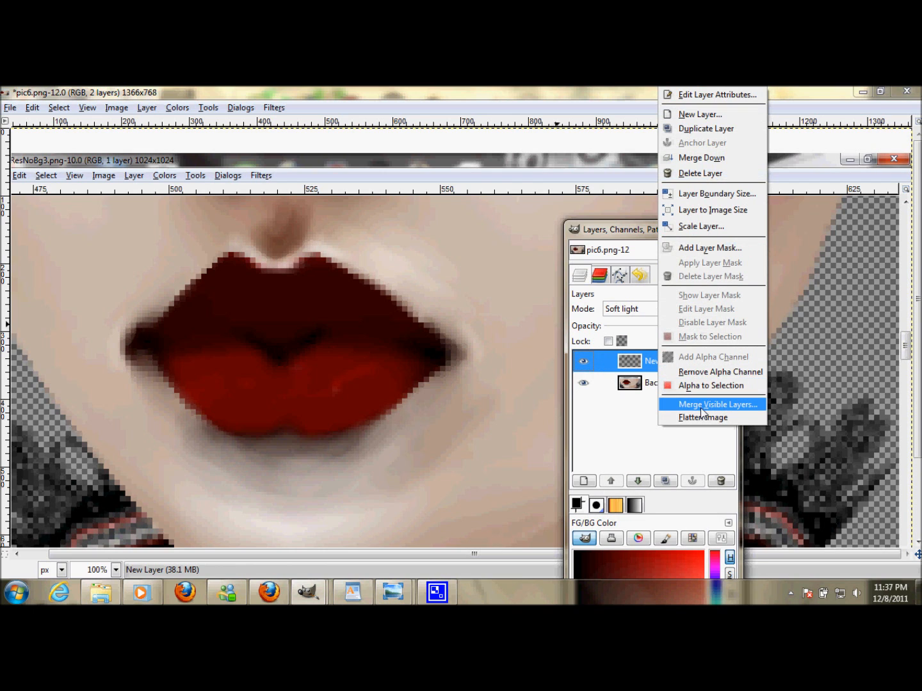
{"action": "left_click", "coordinate": [705, 404]}
{"action": "left_click", "coordinate": [187, 333]}
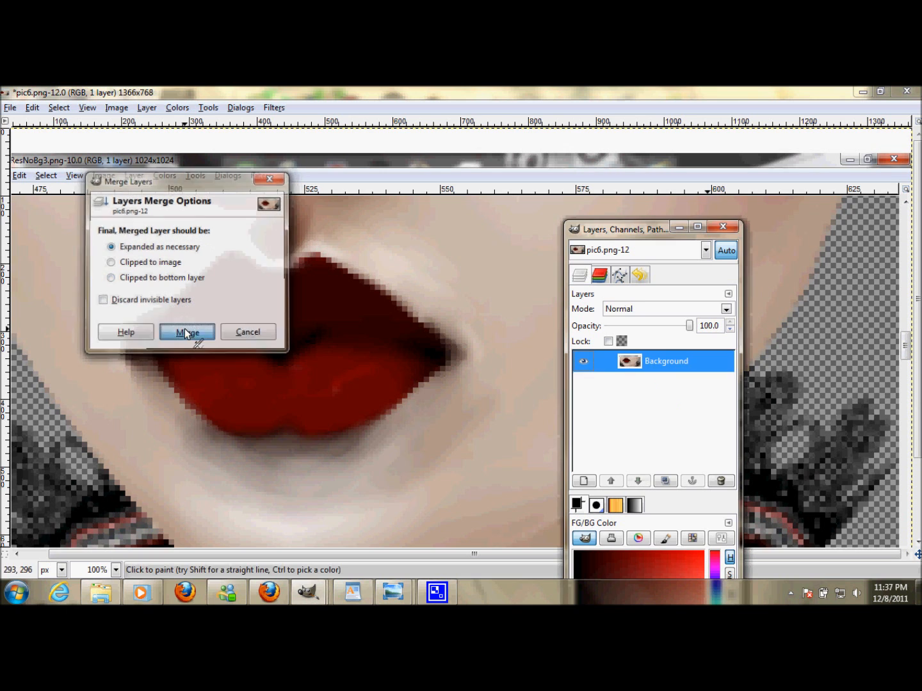
- Reselect the Airbrush tool after briefly choosing the Color Picker
{"action": "mouse_move", "coordinate": [309, 592]}
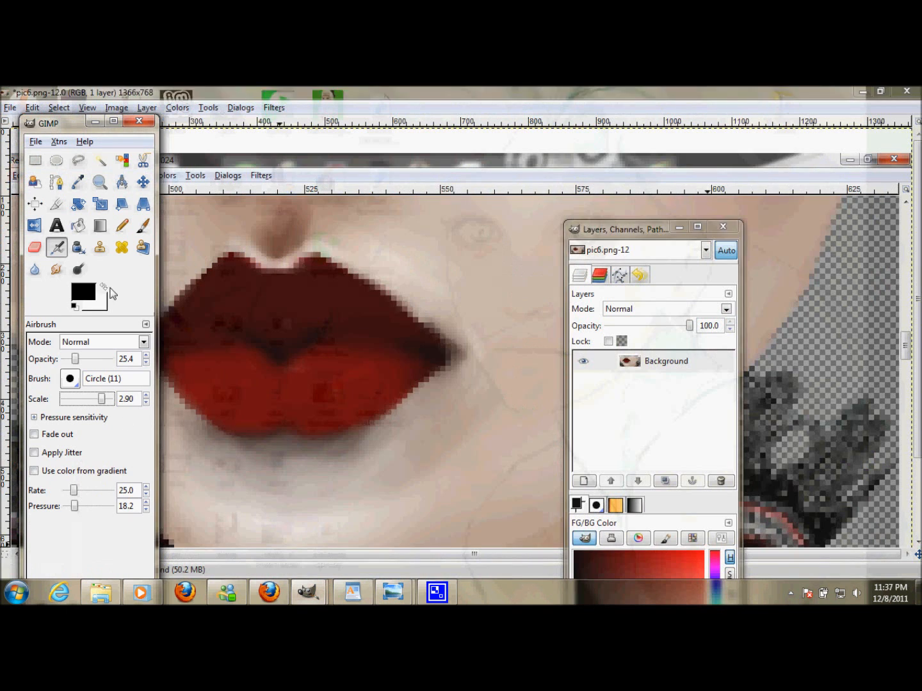
{"action": "left_click", "coordinate": [78, 182]}
{"action": "key", "text": "Tab"}
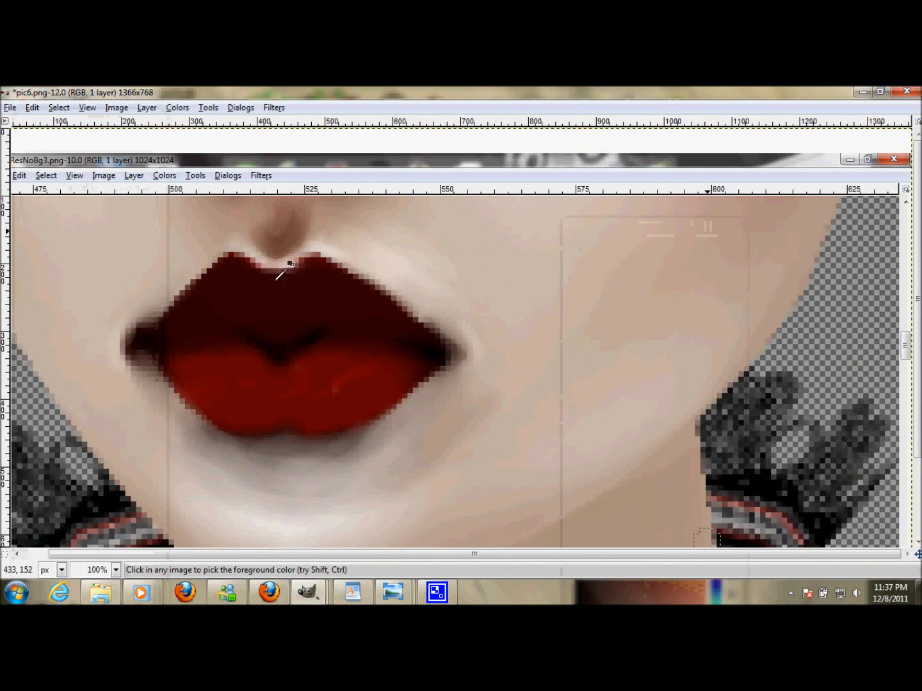
{"action": "mouse_move", "coordinate": [308, 592]}
{"action": "left_click", "coordinate": [169, 513]}
{"action": "left_click", "coordinate": [57, 247]}
{"action": "key", "text": "Tab"}
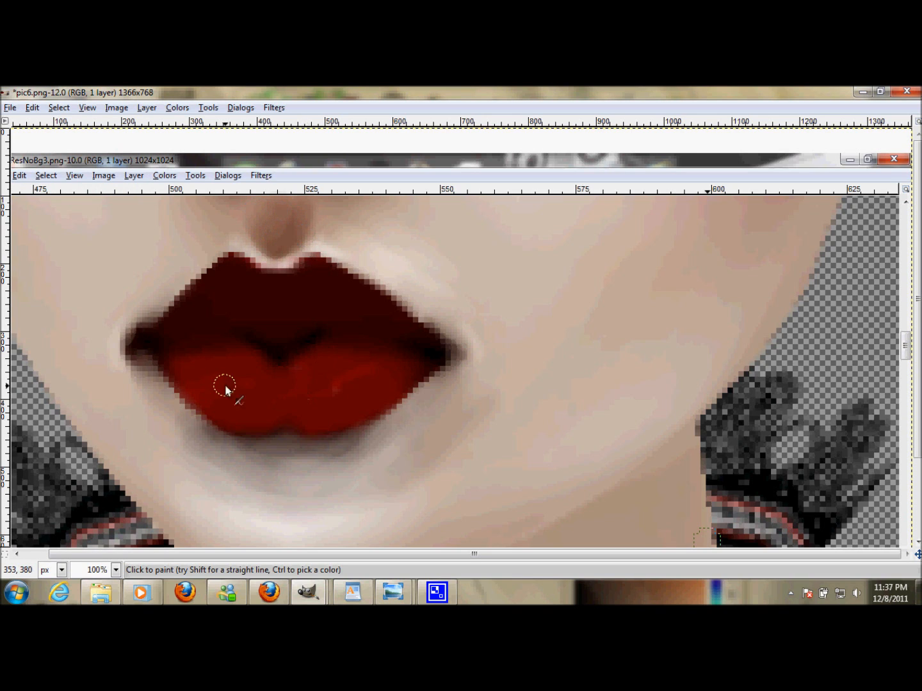
- Zoom out and back in to review the finished lips on the whole image
{"action": "key", "text": "minus"}
{"action": "scroll", "coordinate": [104, 571], "scroll_direction": "down", "scroll_amount": 2}
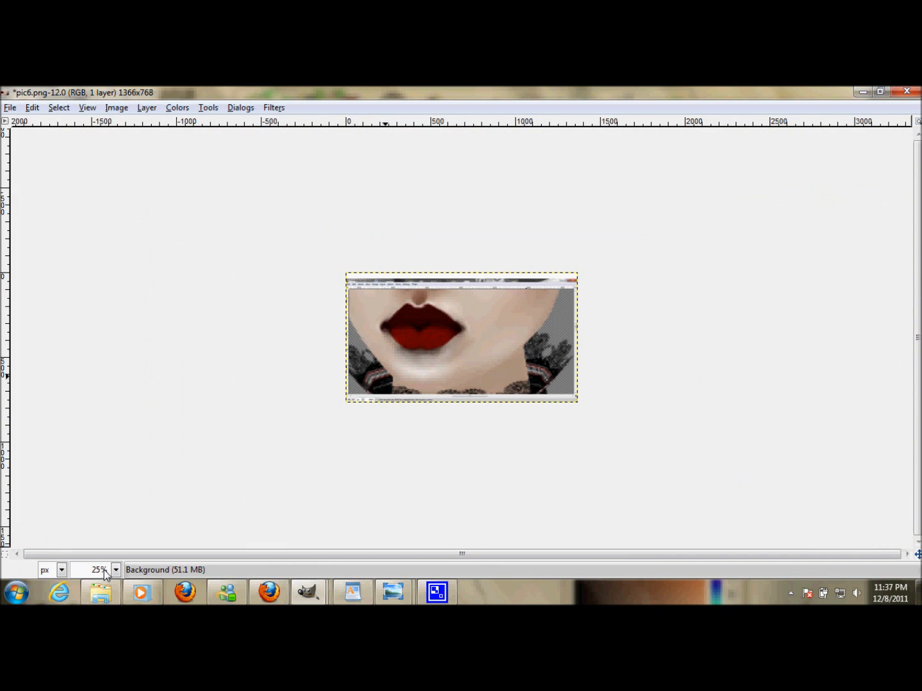
{"action": "scroll", "coordinate": [104, 570], "scroll_direction": "up", "scroll_amount": 1}
{"action": "scroll", "coordinate": [104, 570], "scroll_direction": "up", "scroll_amount": 1}
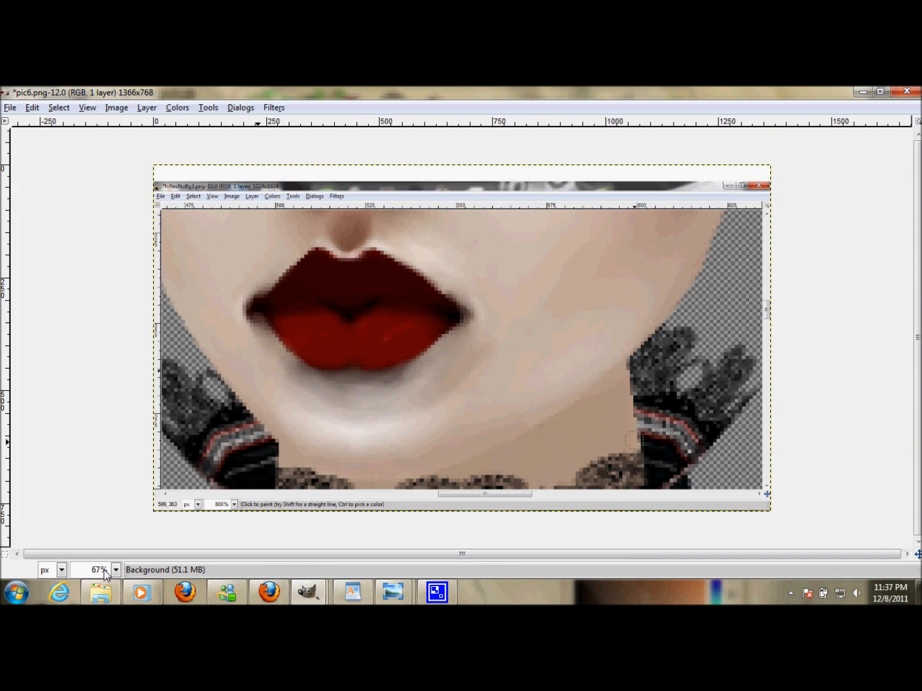
{"action": "scroll", "coordinate": [105, 569], "scroll_direction": "up", "scroll_amount": 1}
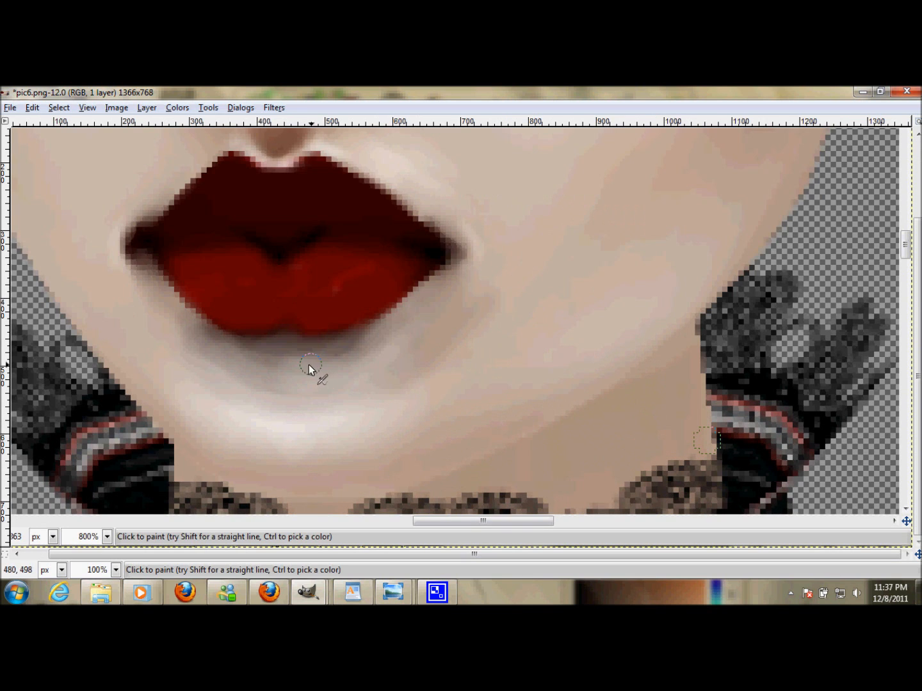
{"action": "scroll", "coordinate": [95, 569], "scroll_direction": "down", "scroll_amount": 1}
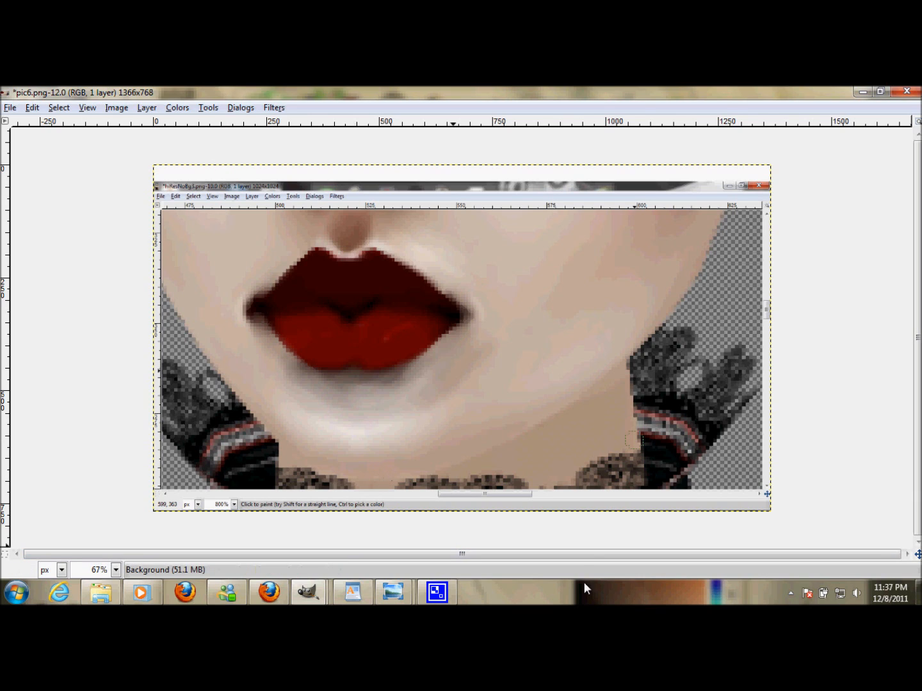
{"action": "left_click", "coordinate": [791, 594]}
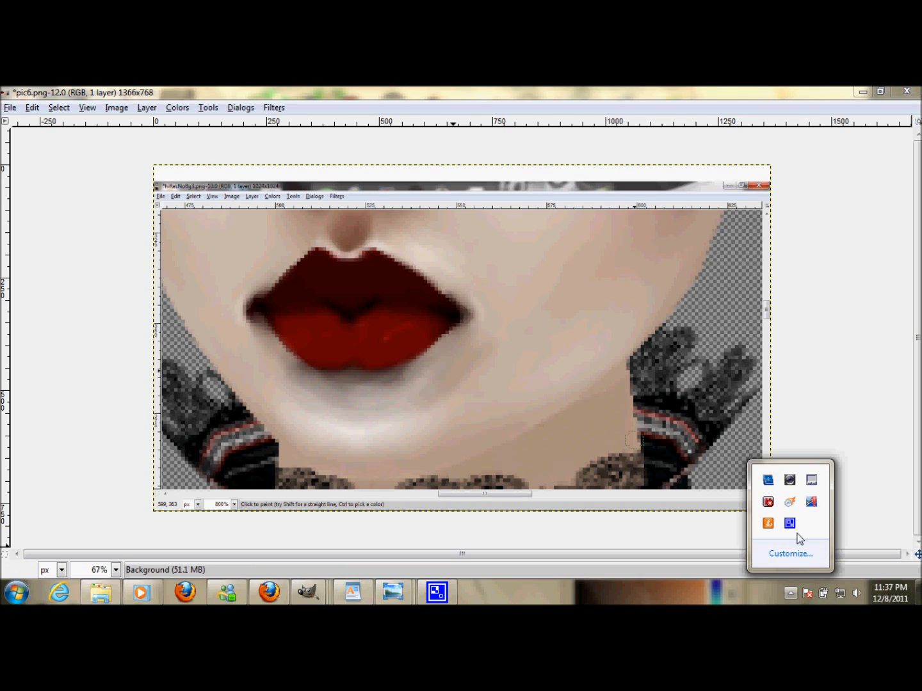